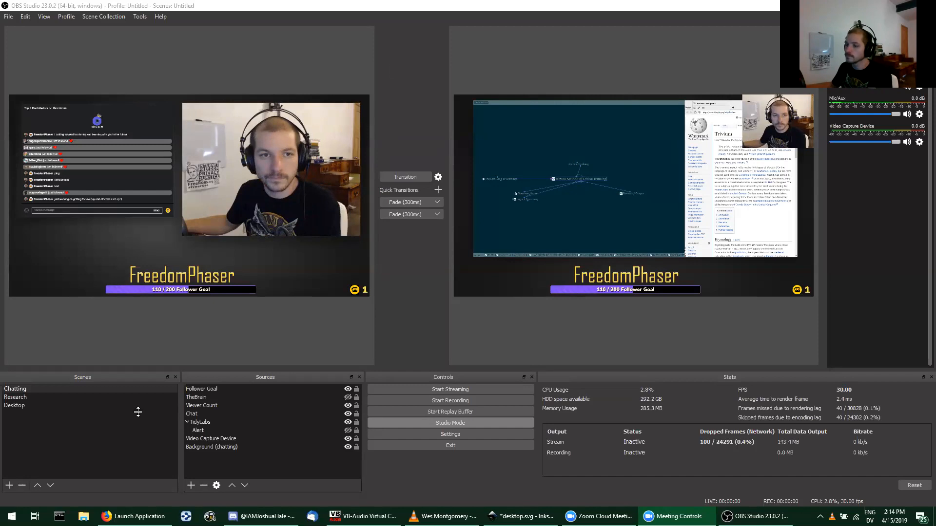
Step: Check the direct message conversation in Discord and return to OBS Studio
click(263, 516)
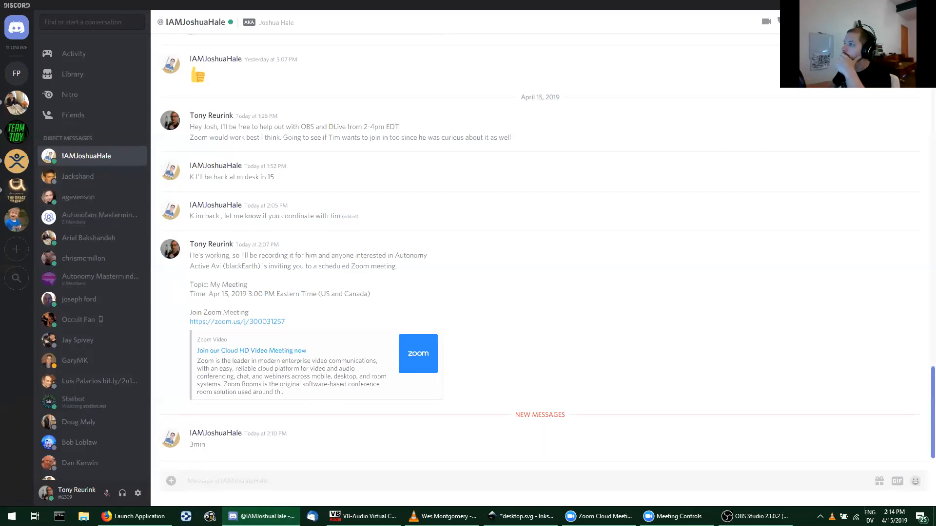
key(alt+Tab)
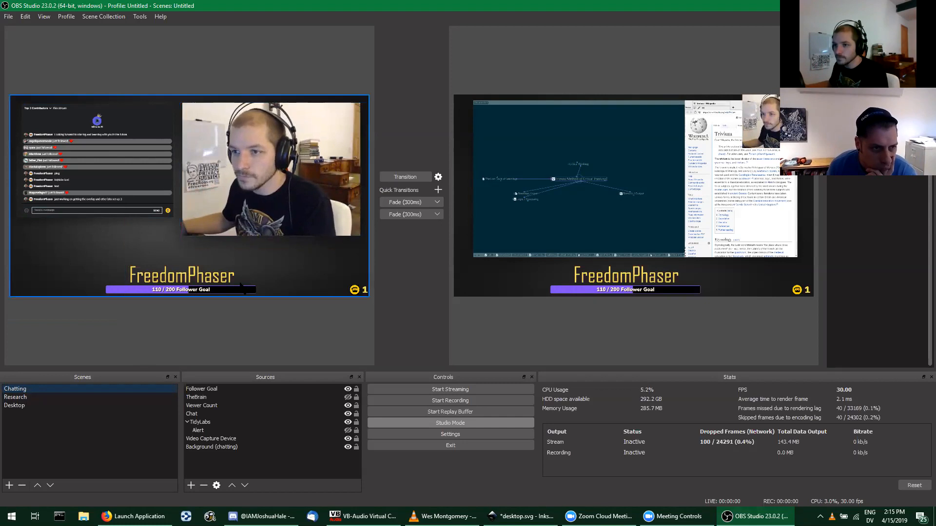
Step: Preview the Research scene, then select the Chatting scene and transition it to the program output
click(18, 397)
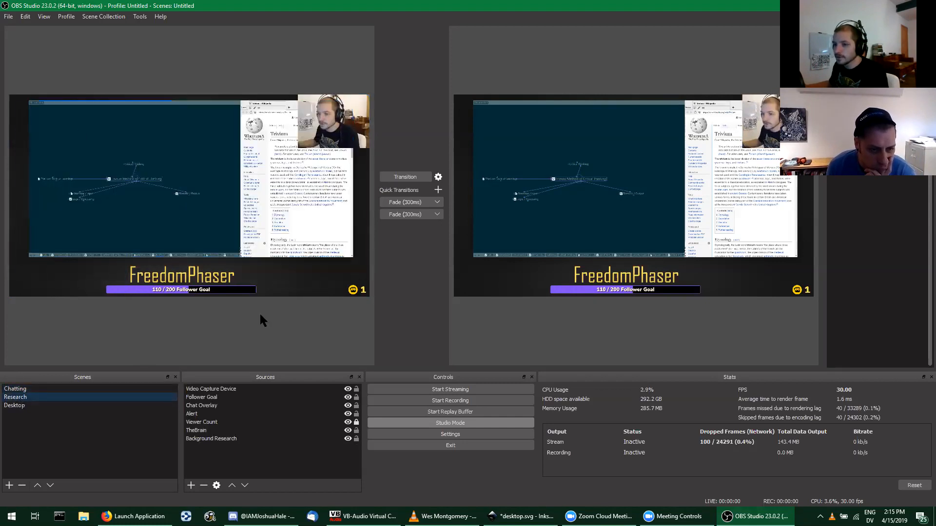
click(19, 388)
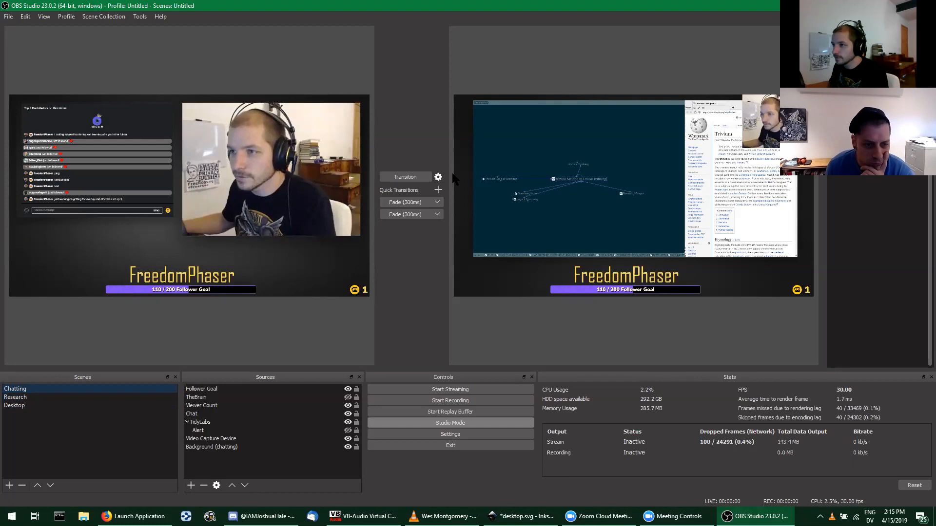
click(406, 177)
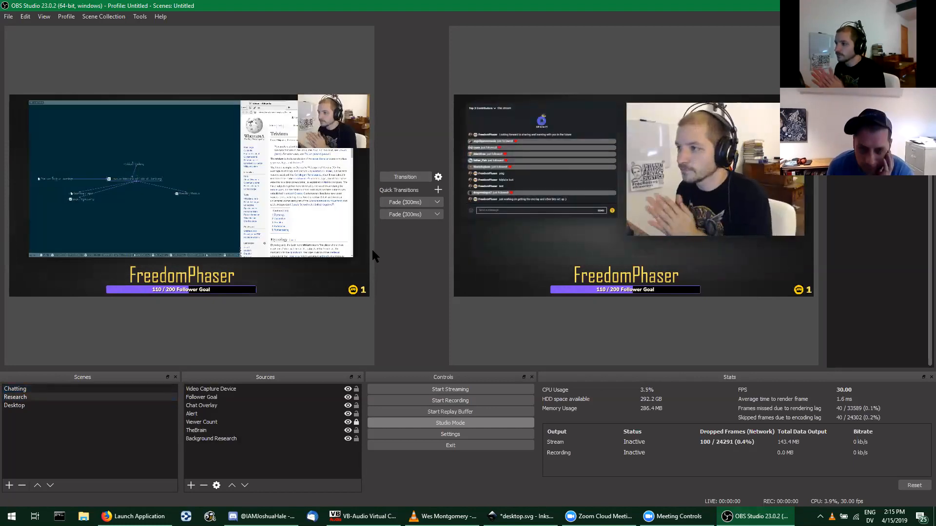
Step: Transition the Desktop scene to the program output, then bring the Chatting scene back live and reselect it for preview
click(18, 406)
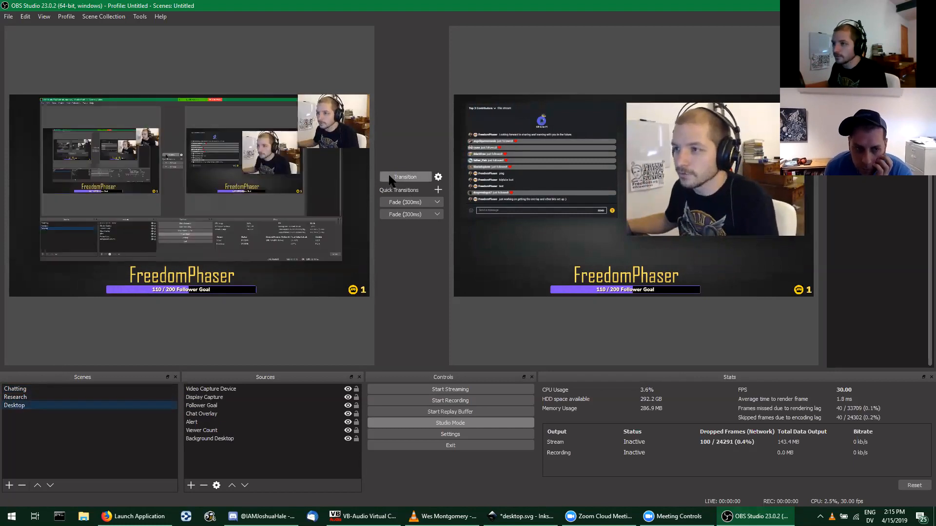
click(399, 178)
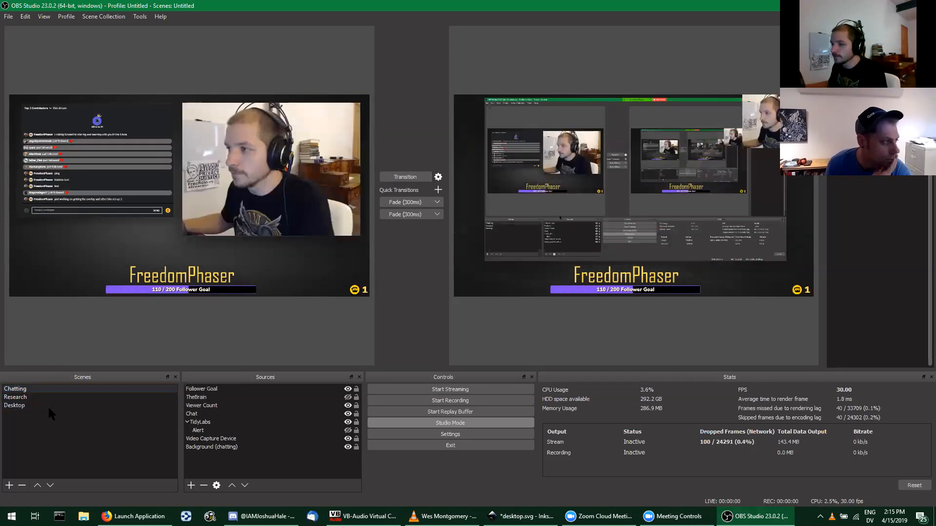
click(393, 178)
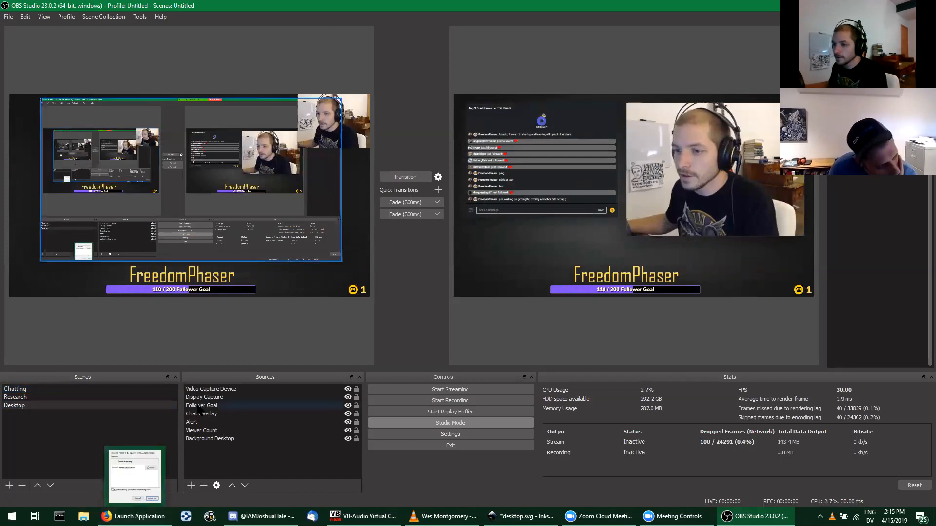
click(64, 388)
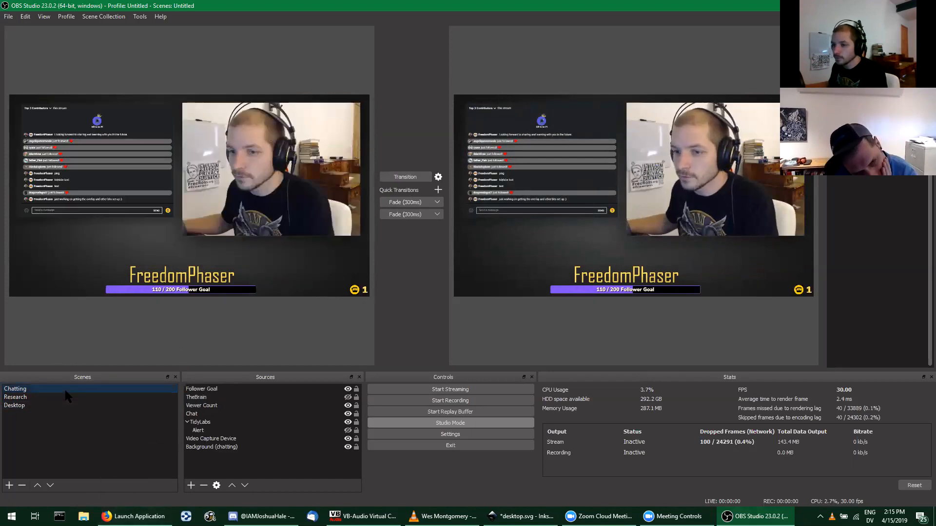
Step: Select the Chatting scene's background source, view the desktop.svg overlay design in Inkscape, and return to OBS Studio
click(200, 447)
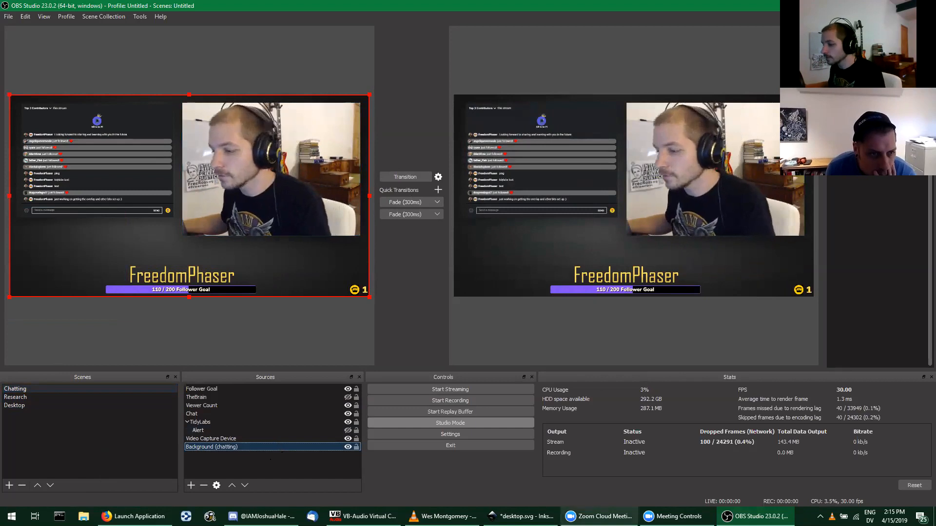
click(521, 516)
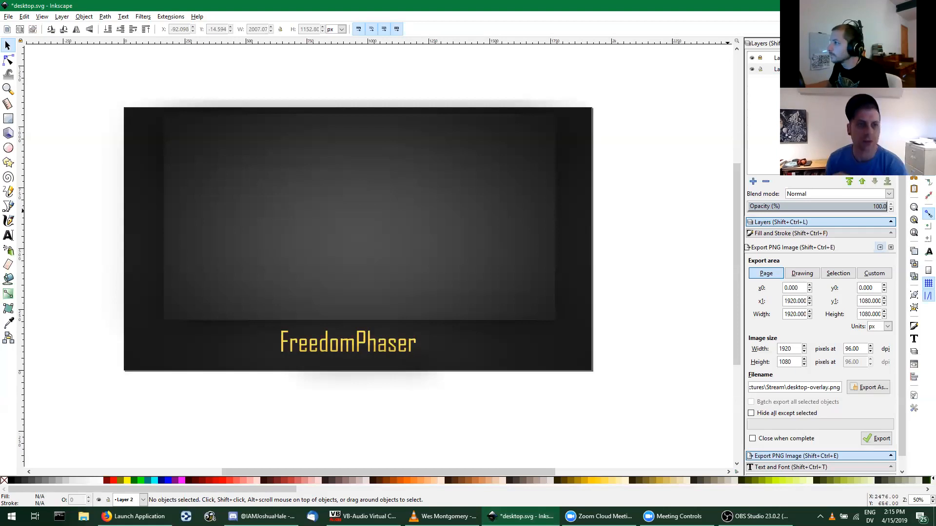
key(alt+Tab)
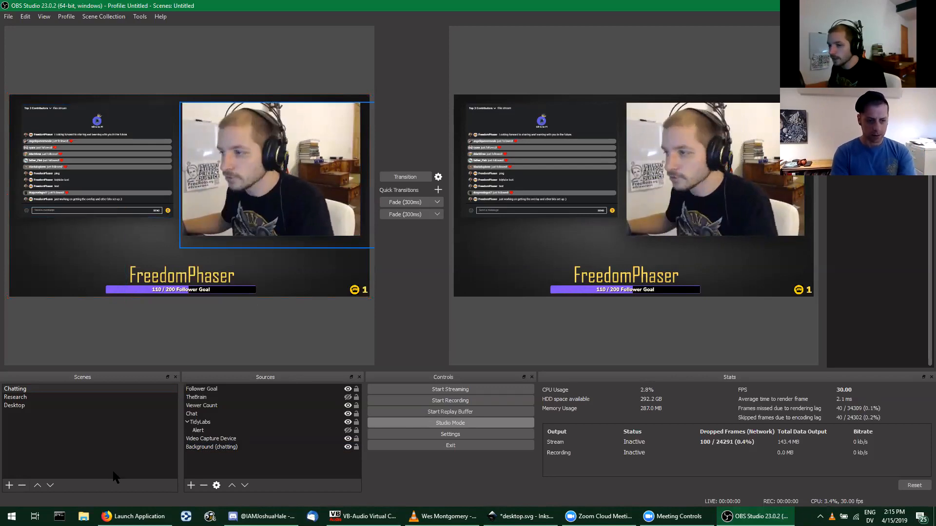
Step: Preview the Research scene, then return to the Chatting scene and select its Background (chatting) source
click(16, 397)
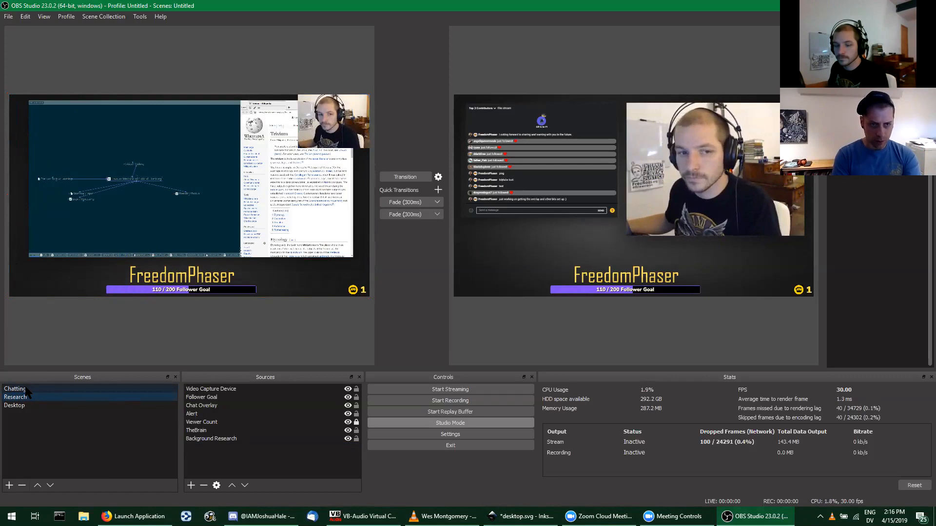
click(27, 389)
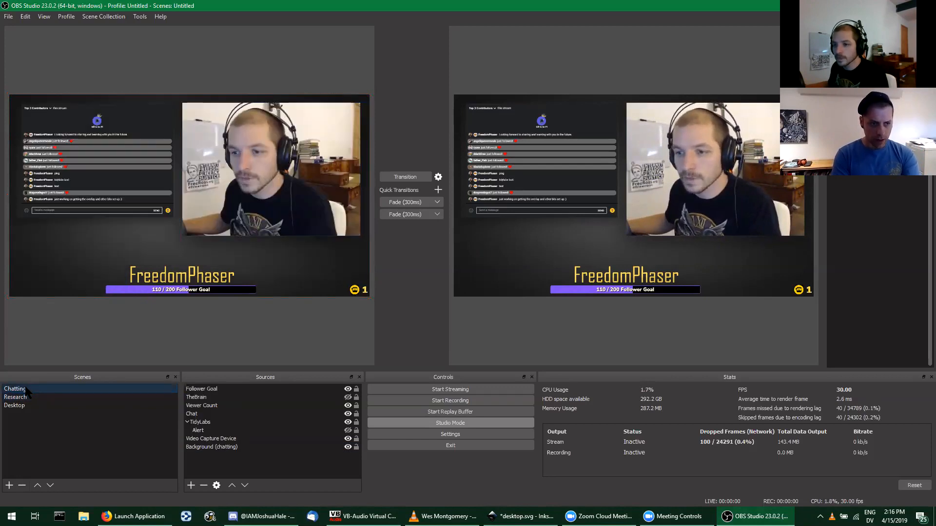
click(228, 448)
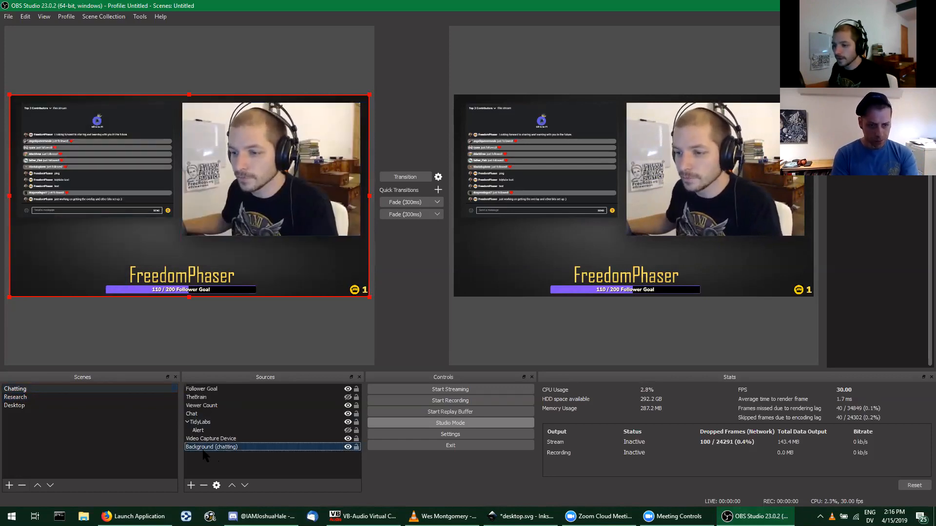
click(191, 486)
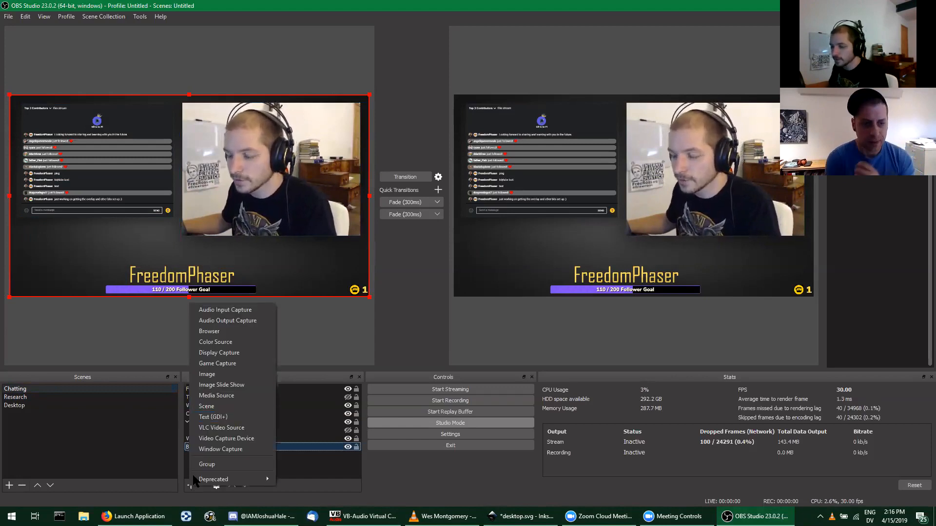
click(213, 377)
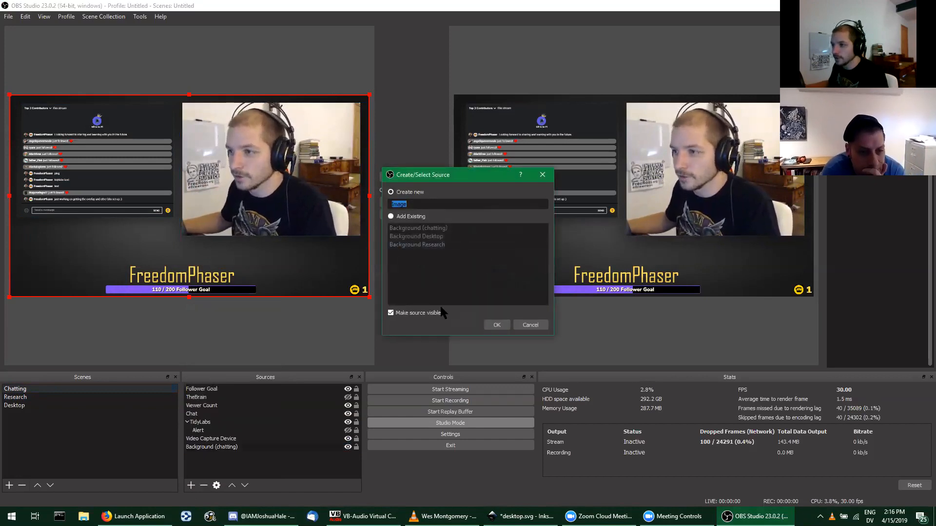
click(502, 327)
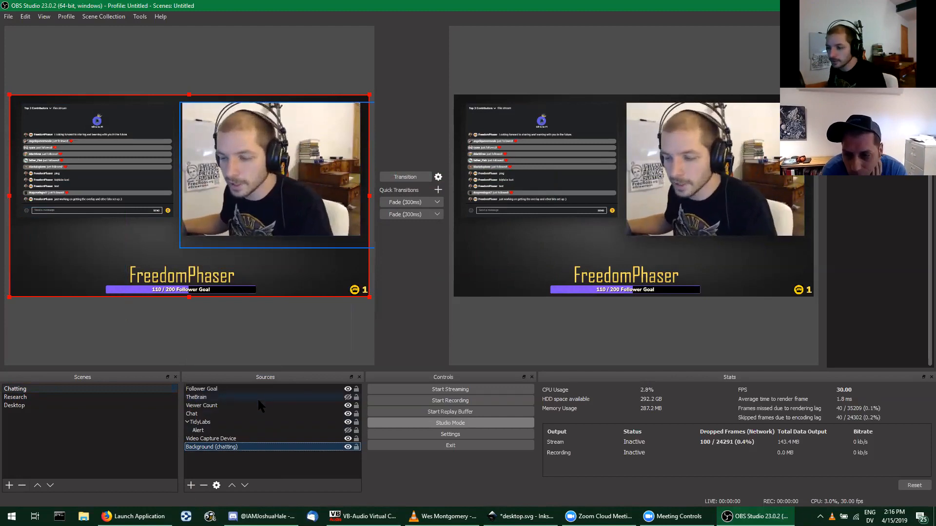
click(234, 456)
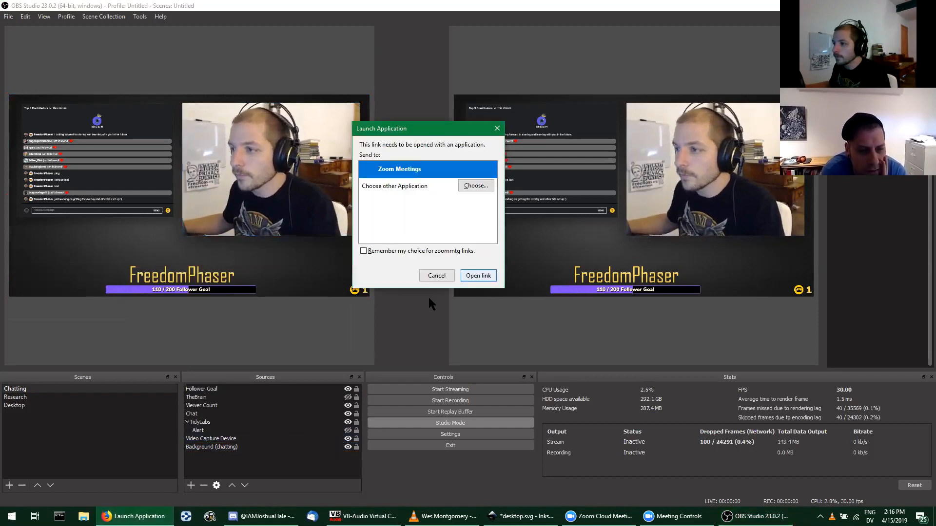
Step: Cancel the Zoom Meetings link launch prompt and move the Firefox window onto this display
click(437, 276)
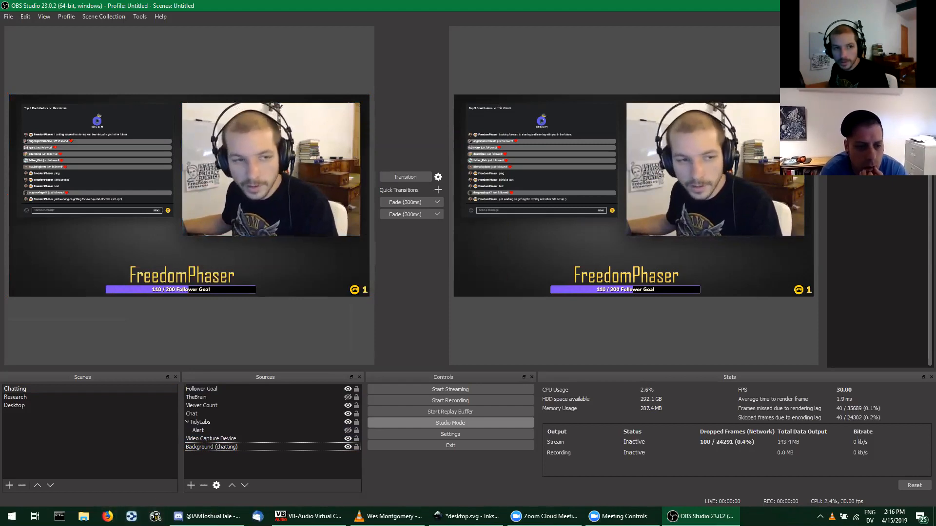
key(super+shift+Left)
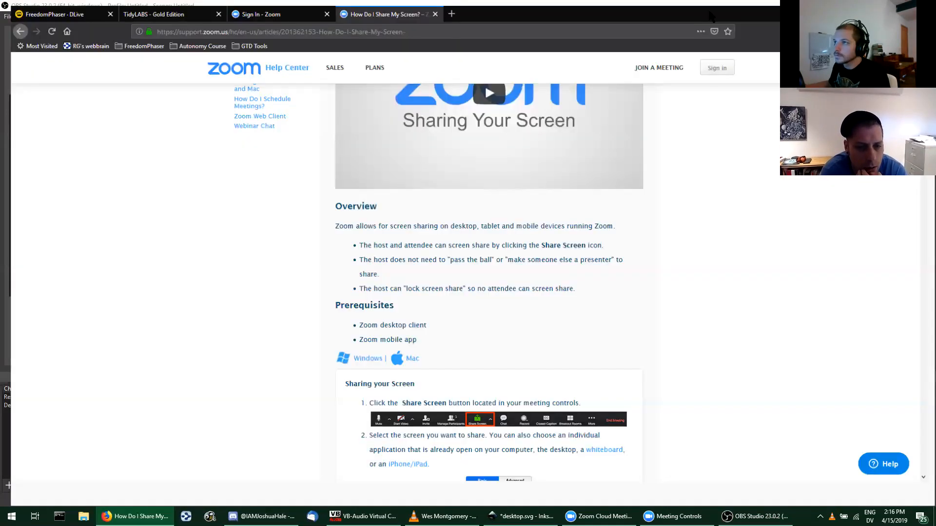
Step: Switch to the open TidyLABS page in Firefox and go to its Home dashboard
click(133, 12)
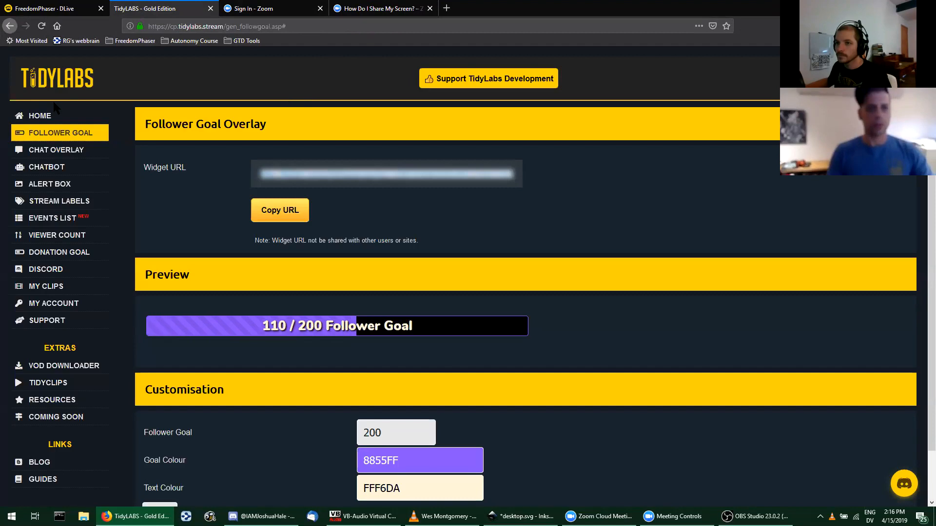
click(90, 109)
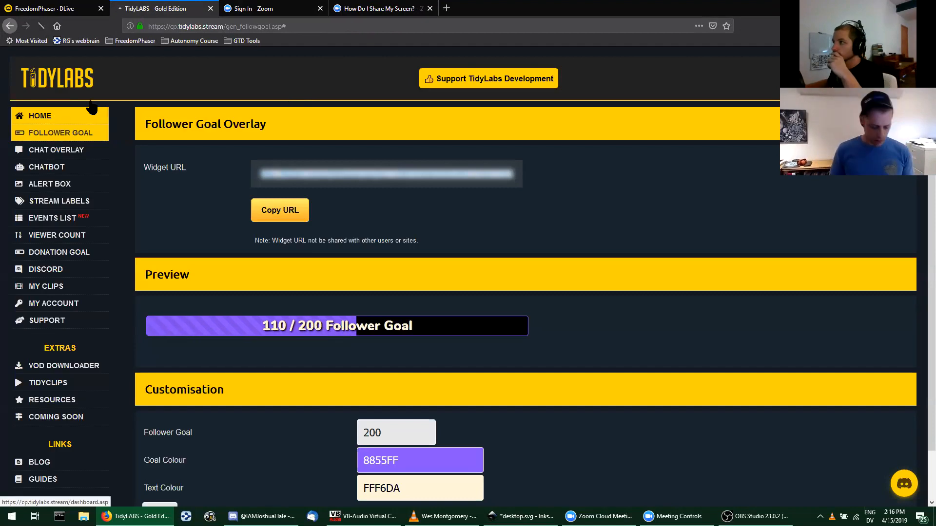
click(924, 7)
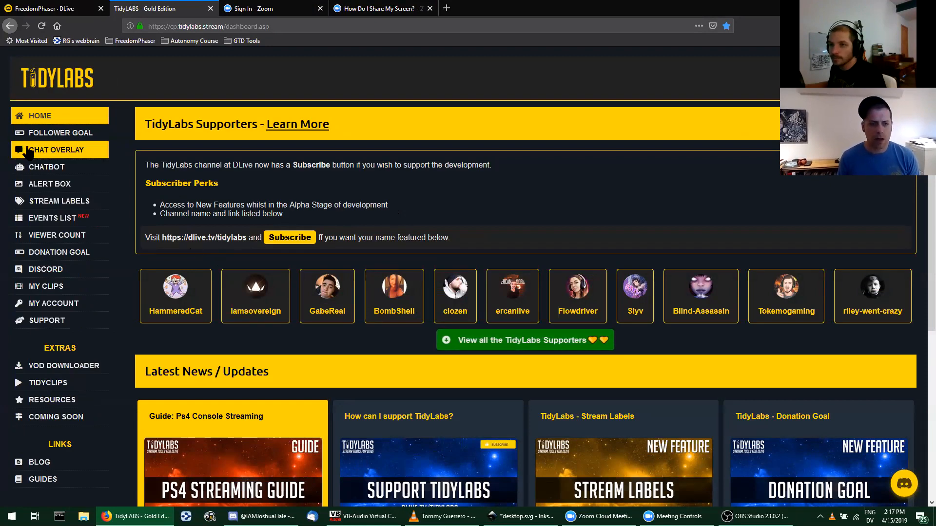
Step: Open the TidyLABS Chat Overlay page, then examine the chat command settings on the Chatbot page
click(49, 154)
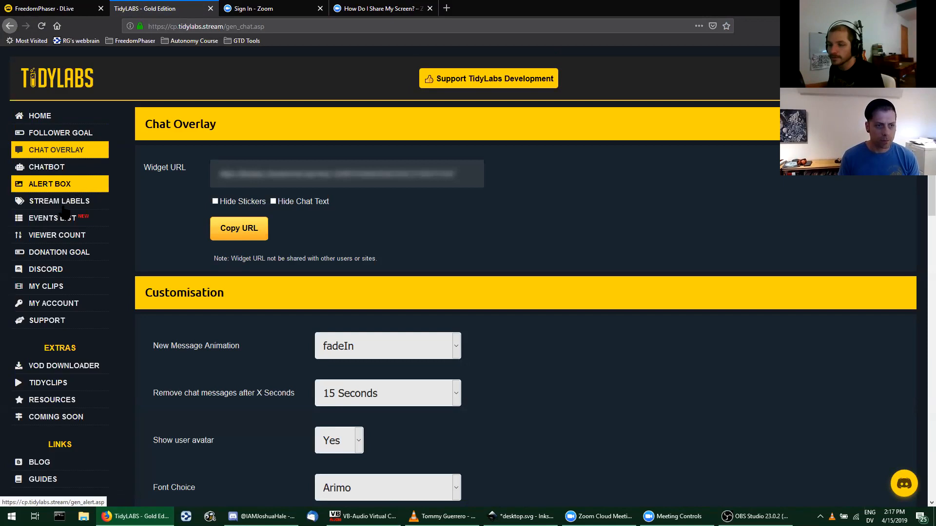
click(58, 223)
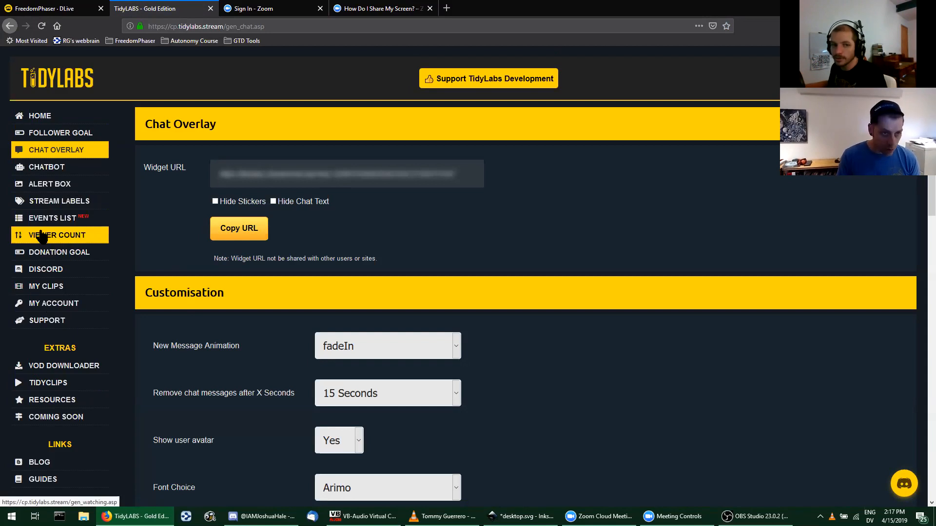
click(41, 171)
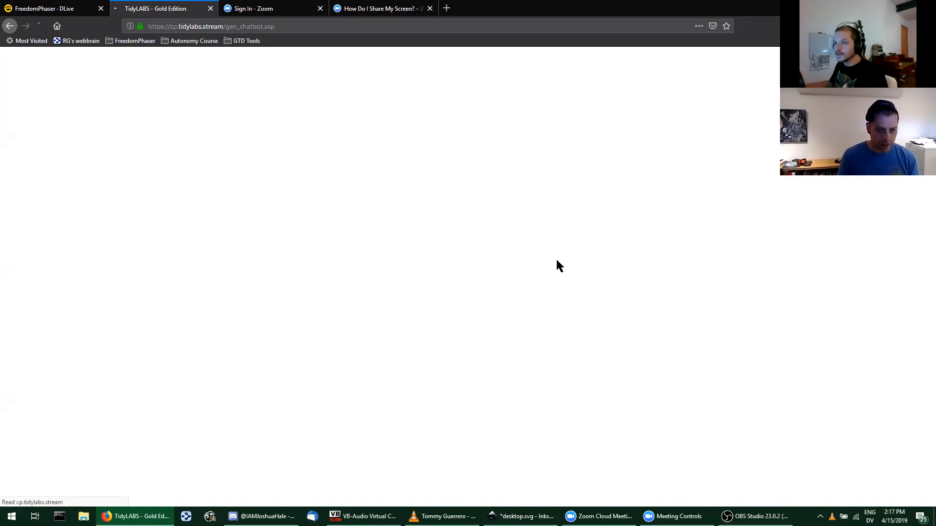
scroll(425, 291, down, 1)
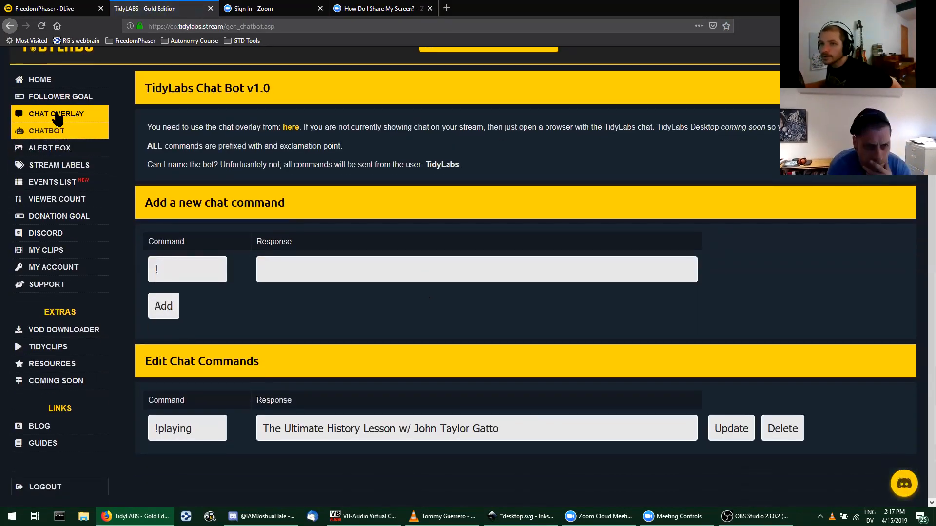
Step: Reopen the Chat Overlay page and preview the chat against the Fortnite background, then the Black background
click(56, 116)
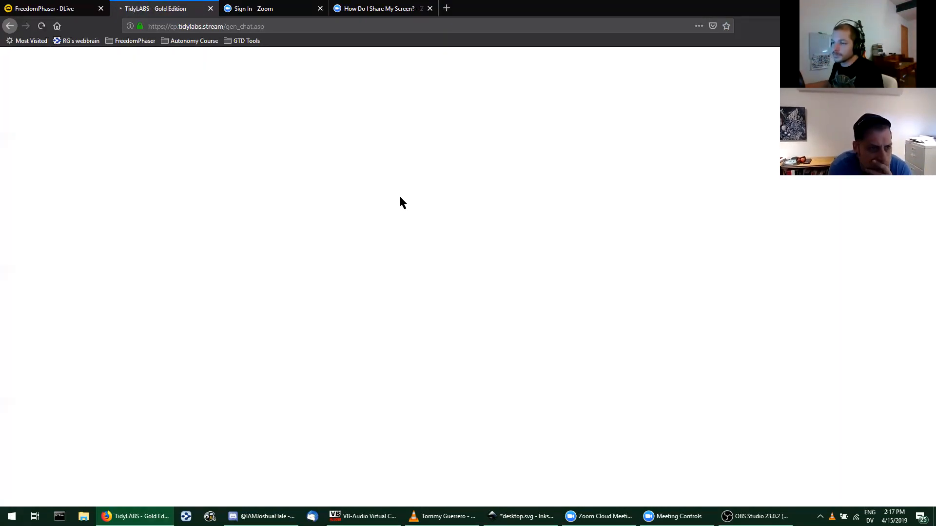
scroll(417, 217, down, 9)
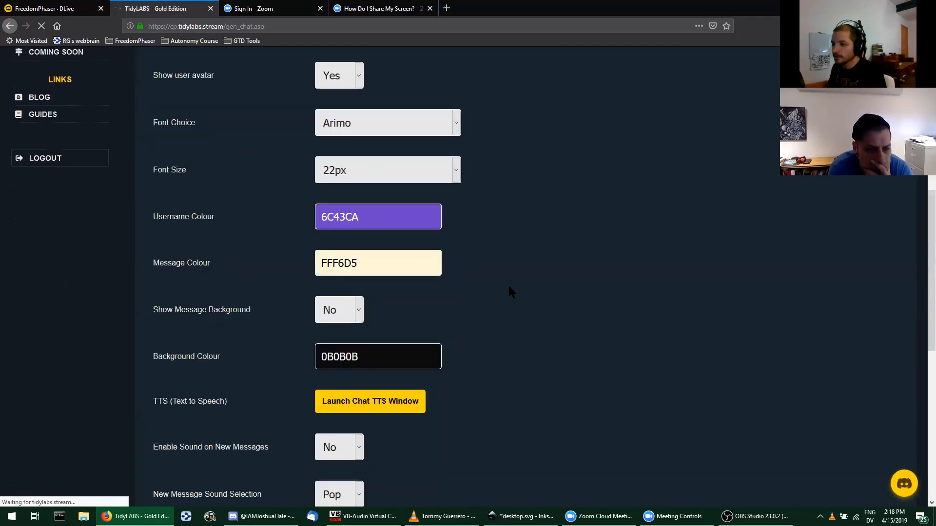
scroll(518, 274, down, 7)
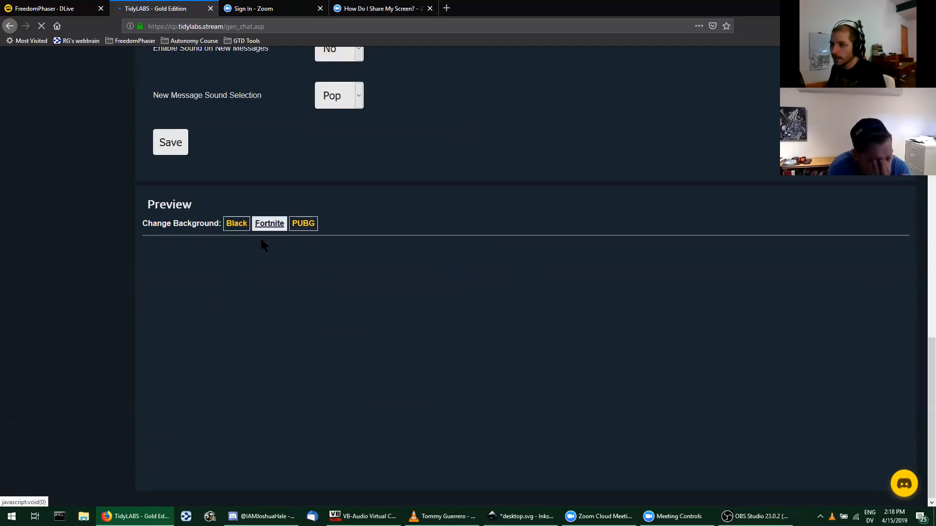
click(271, 225)
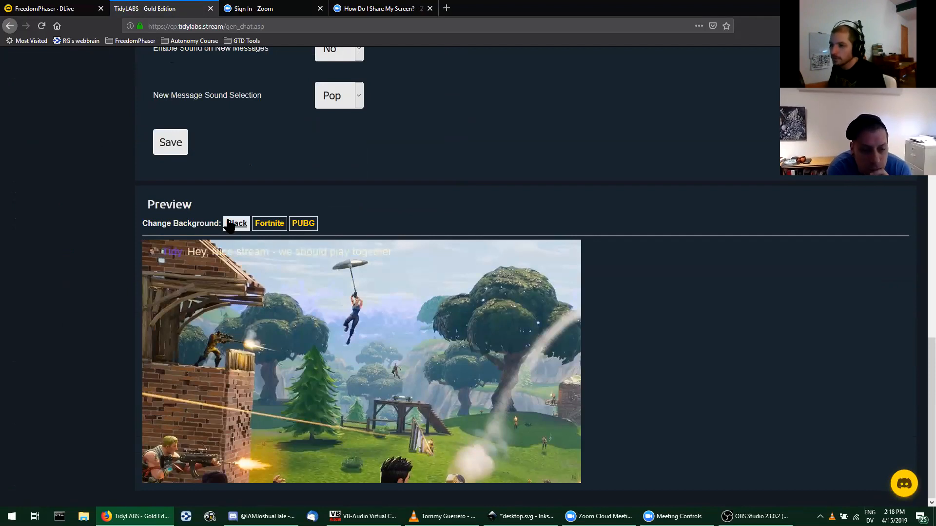
click(229, 225)
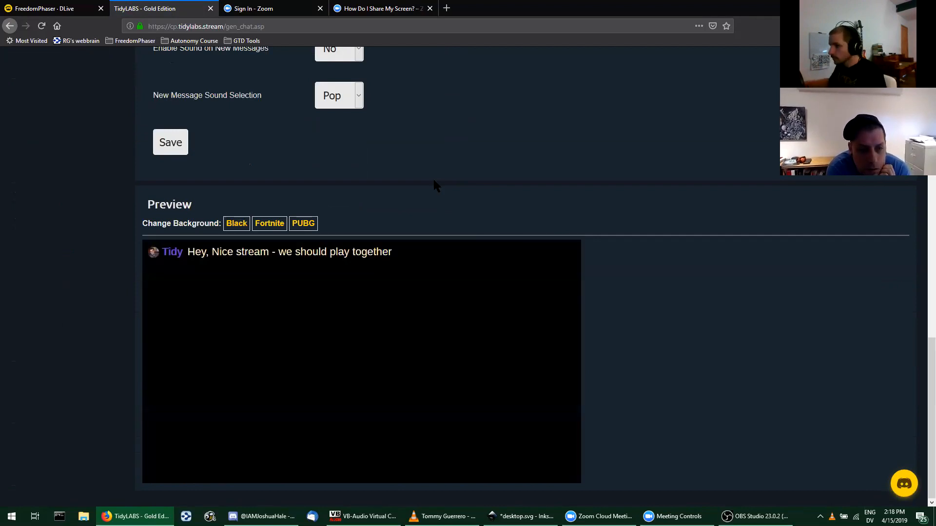
Step: Review the Chat Overlay customisation options, from new message animation through colours to new message sounds
scroll(432, 177, up, 15)
scroll(270, 205, down, 4)
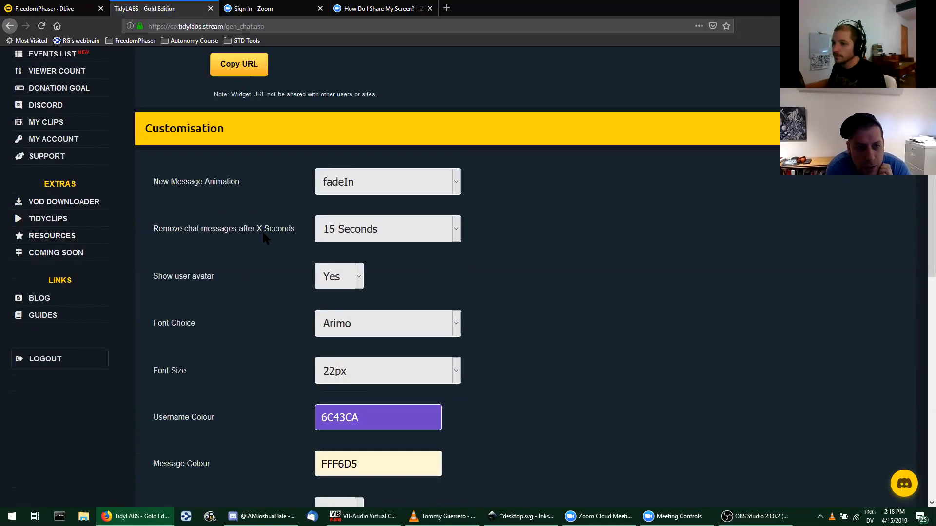
scroll(263, 236, down, 7)
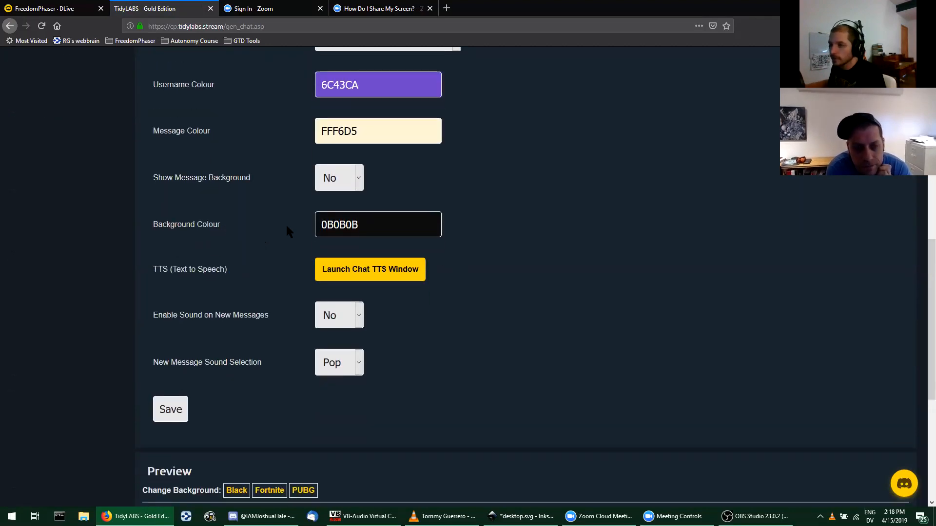
Step: Copy the Chat Overlay widget URL, switch to OBS Studio and add a new Browser source to the Chatting scene
scroll(287, 228, up, 10)
mouse_move(275, 175)
click(241, 228)
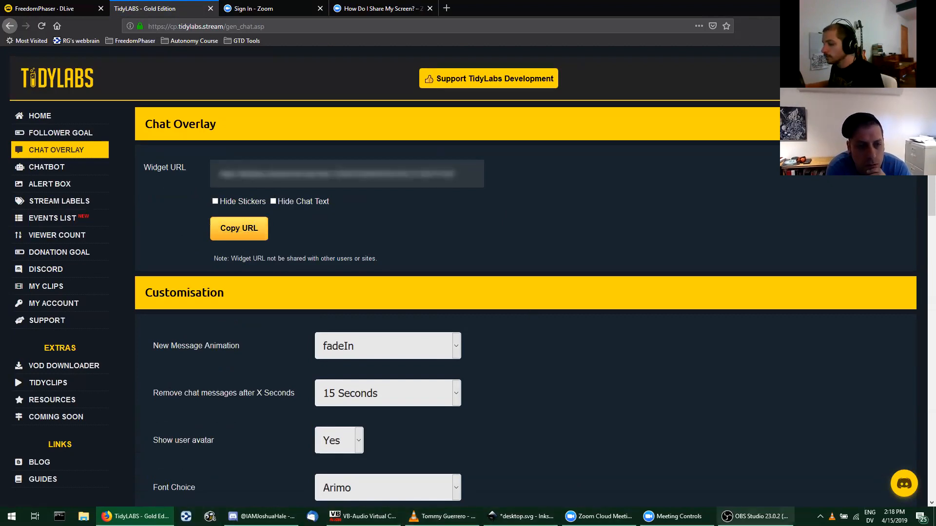
click(754, 516)
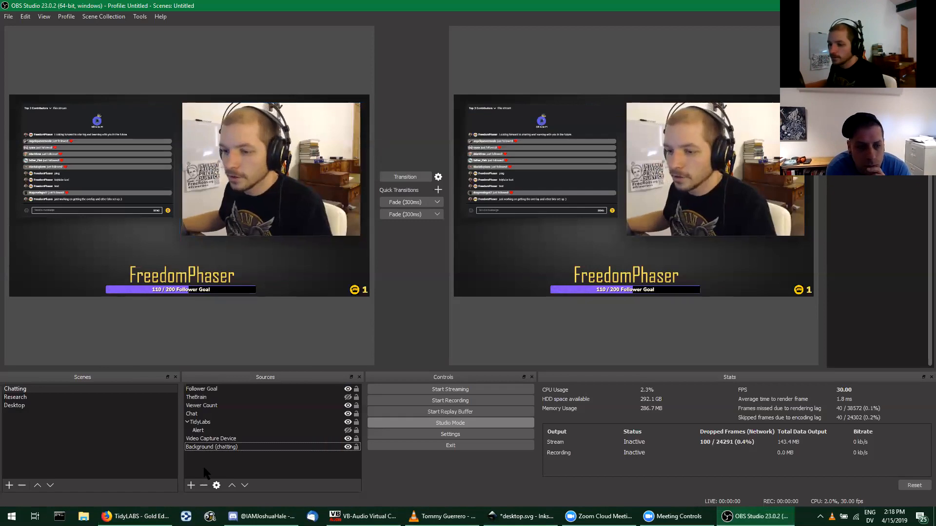
click(191, 485)
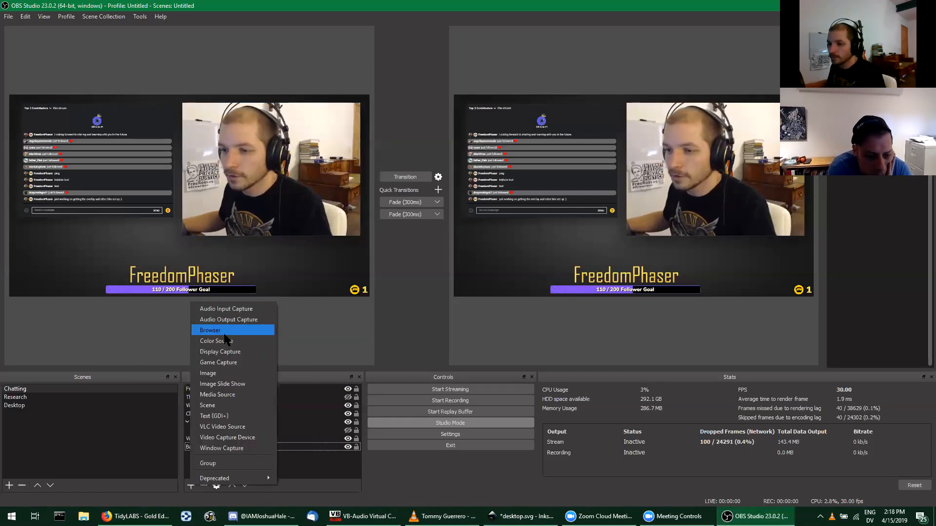
click(225, 329)
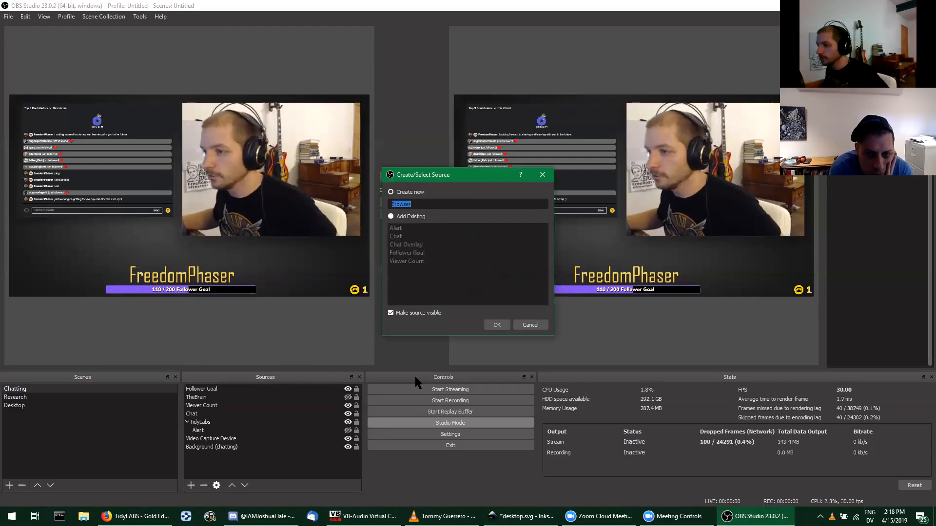
click(502, 323)
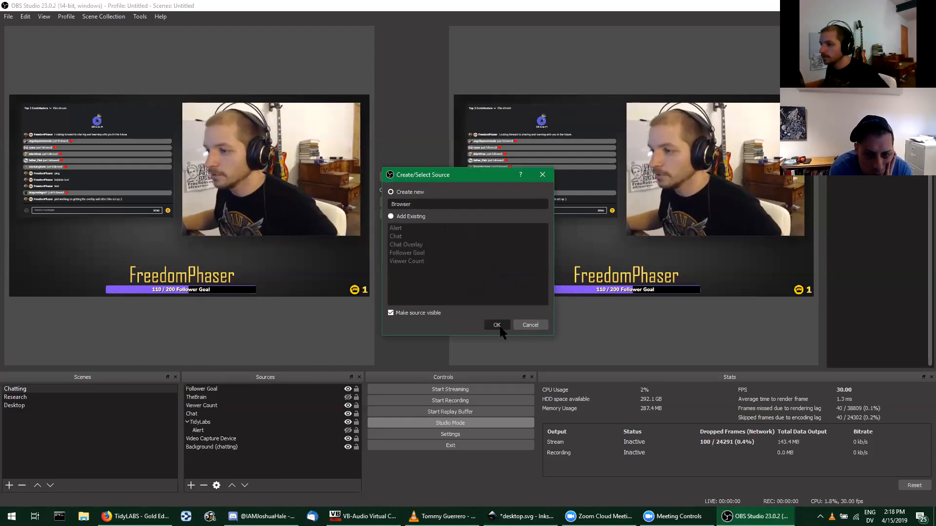
click(500, 328)
key(ctrl+a)
text(My Meeting Time: Apr 15, 2019 3:00 PM Eastern Time (US and Canada)  Join Zoom Meeting https://zoom.us/j/300031257)
key(ctrl+a)
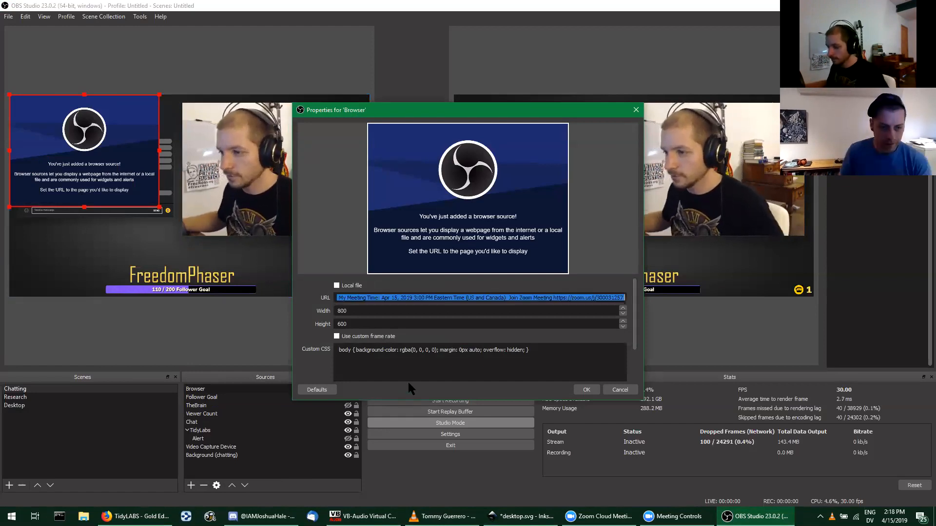
key(BackSpace)
Step: Copy the private Chat Overlay widget URL from TidyLABS in Firefox and set it as the Browser source's URL in OBS Studio
click(135, 516)
click(248, 236)
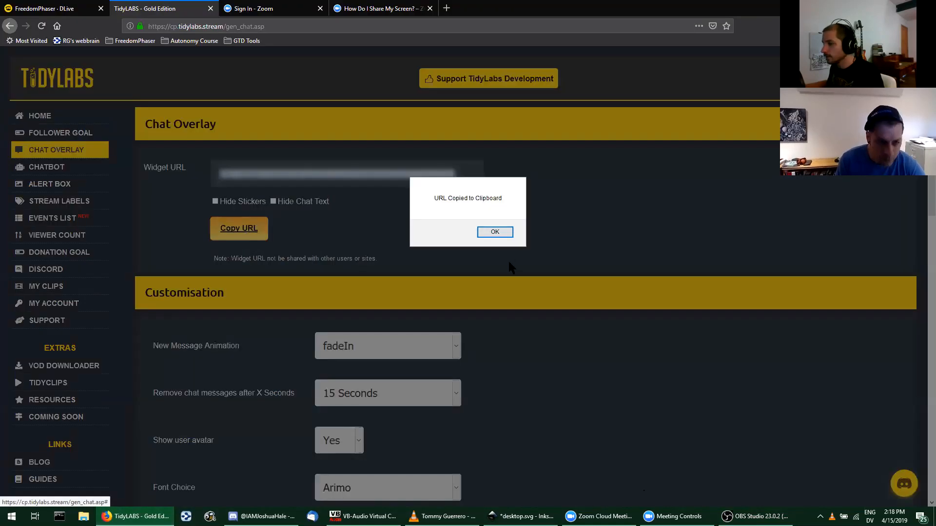
click(495, 232)
click(755, 516)
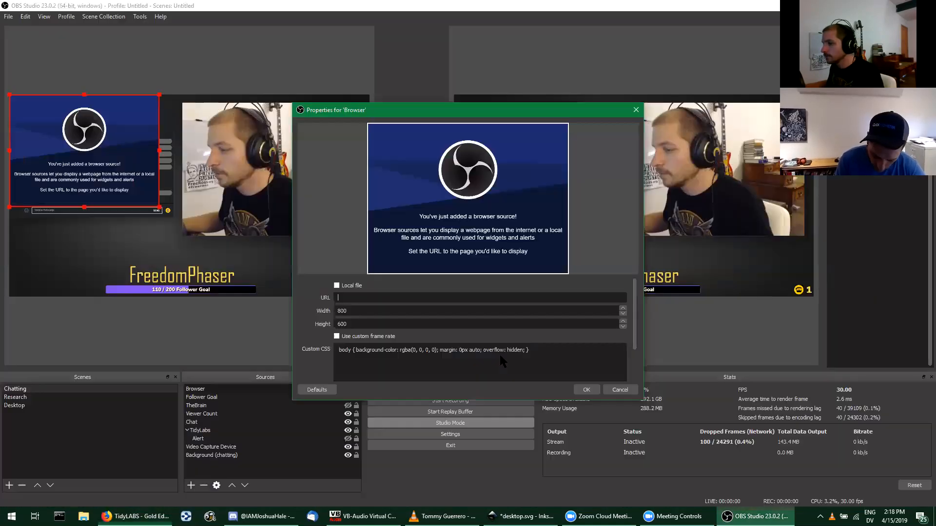
right_click(372, 301)
click(404, 357)
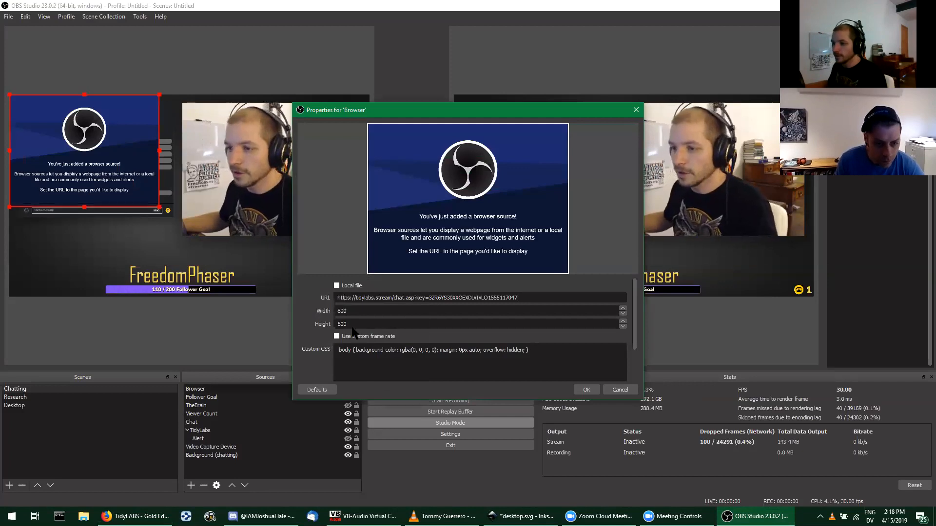
scroll(350, 322, down, 2)
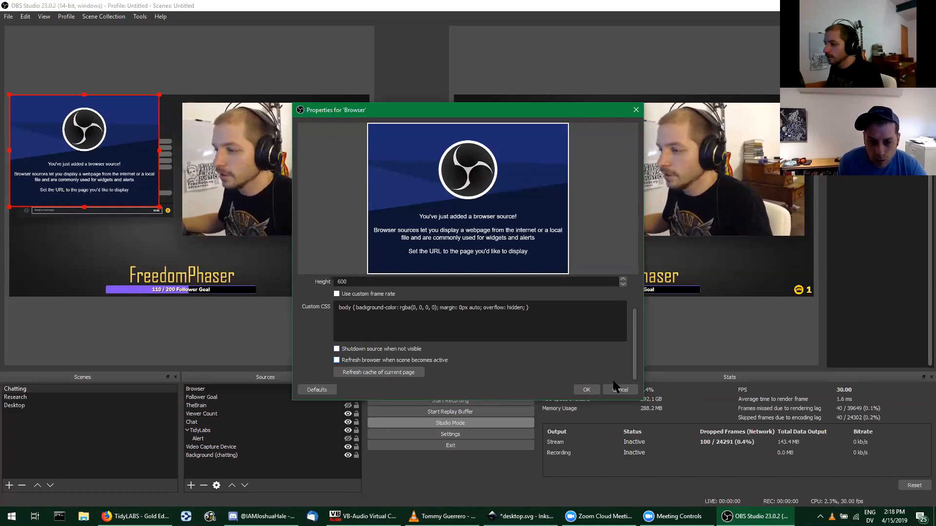
click(587, 391)
Step: Move the Browser source to the area below the chat, then remove it from the Chatting scene
drag(146, 112, 294, 224)
drag(232, 237, 159, 250)
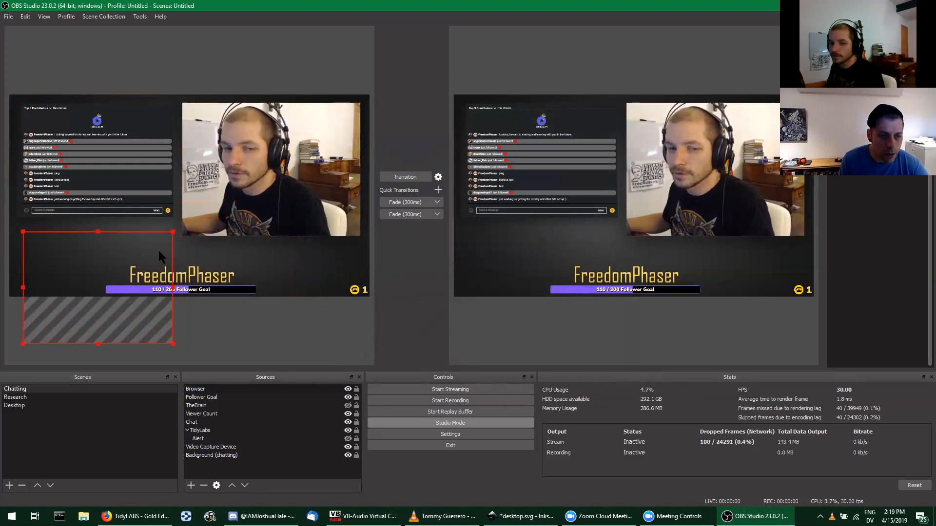
key(Delete)
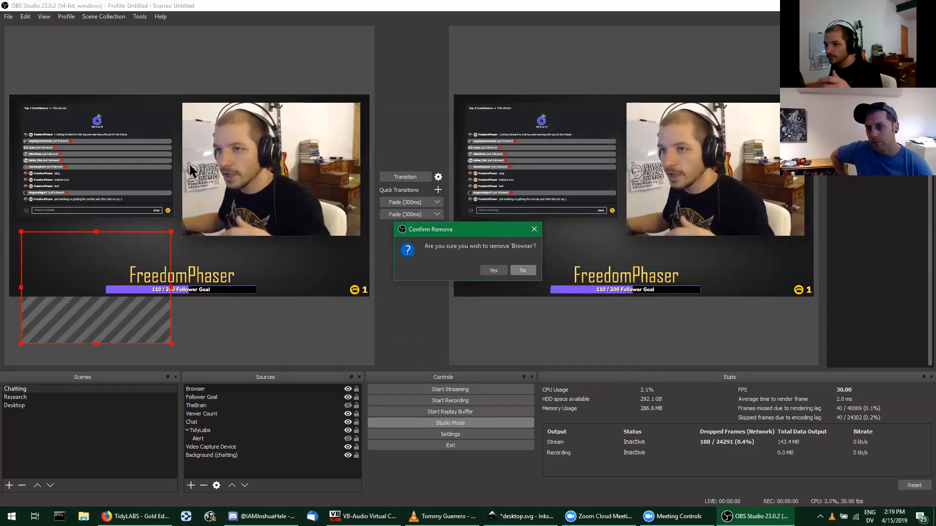
click(521, 271)
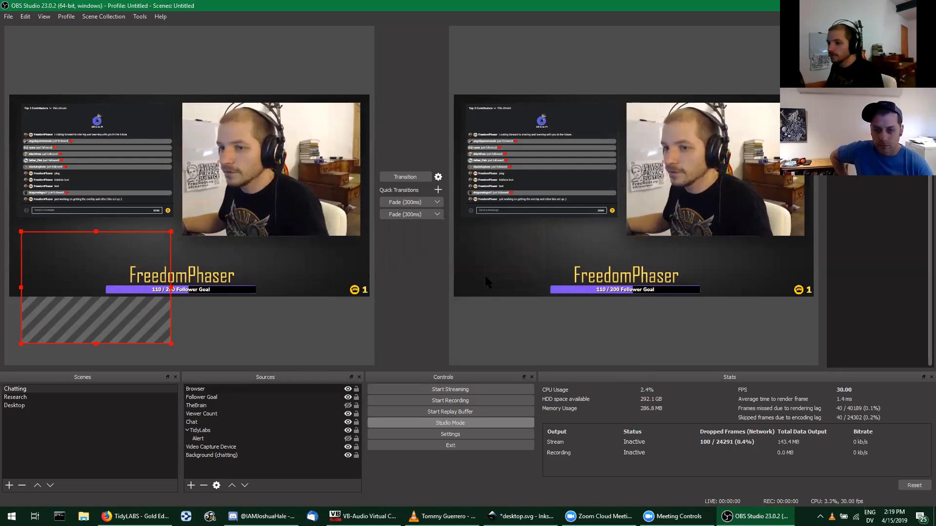
click(218, 389)
click(203, 486)
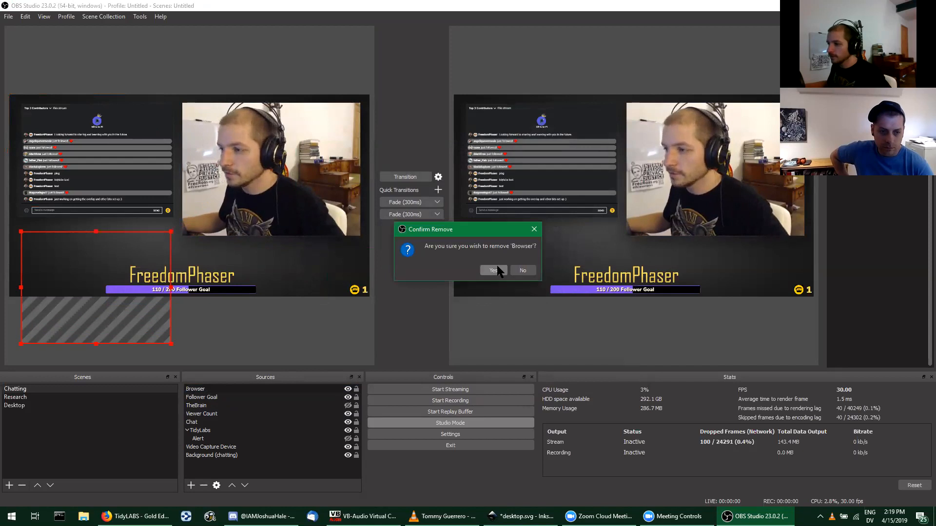
click(495, 268)
Step: Switch to Firefox and examine the DLive channel page with its stream player and chat
click(135, 516)
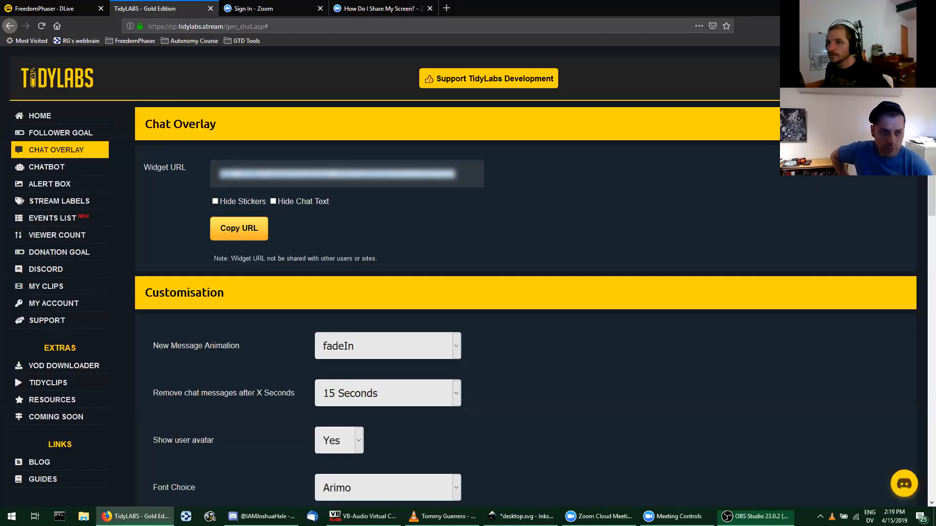
click(54, 8)
scroll(814, 444, up, 5)
scroll(814, 444, down, 5)
scroll(596, 246, up, 2)
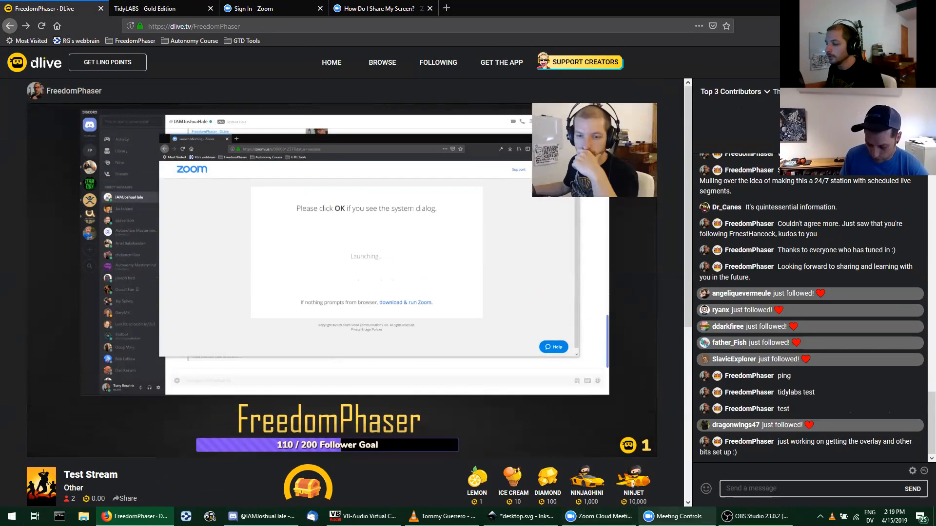
Step: Switch to OBS Studio and load the Research scene into the preview
click(756, 517)
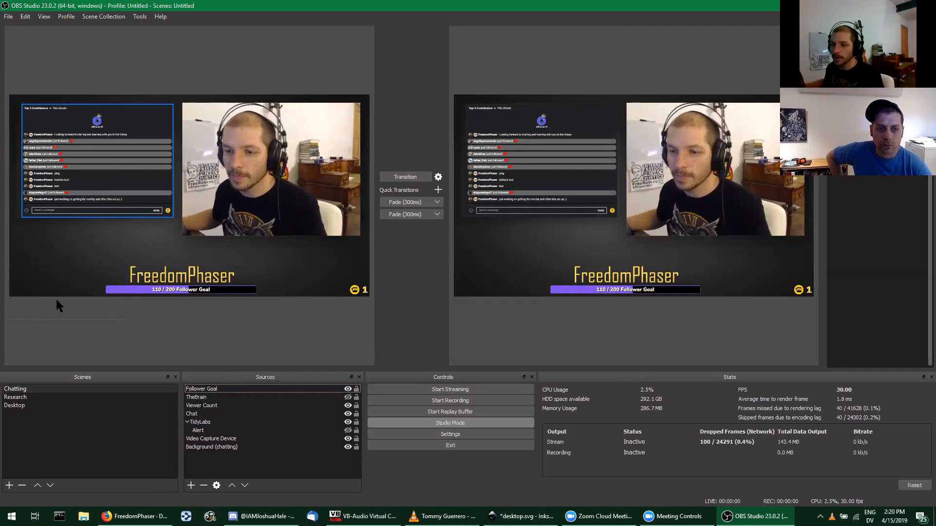
click(34, 397)
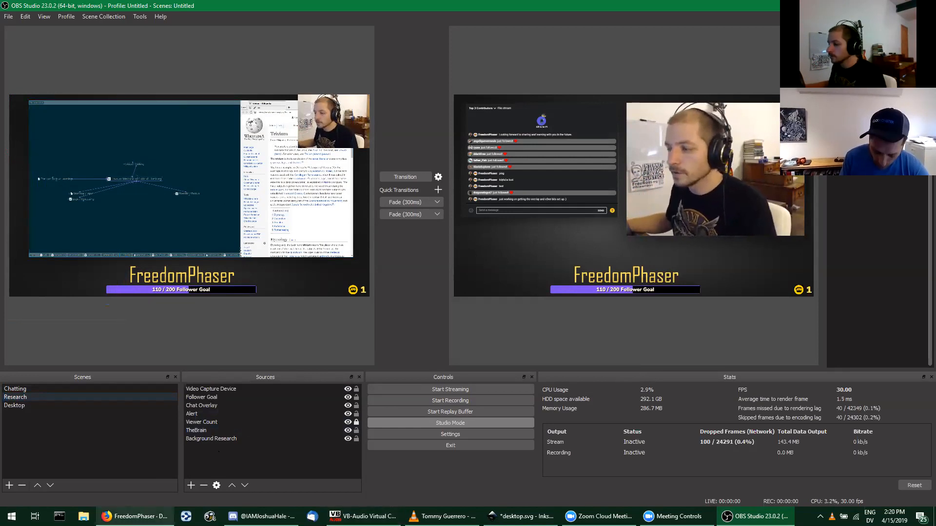
Step: Switch to Firefox, open the DLive Live Dashboard and select the stream title text
click(134, 516)
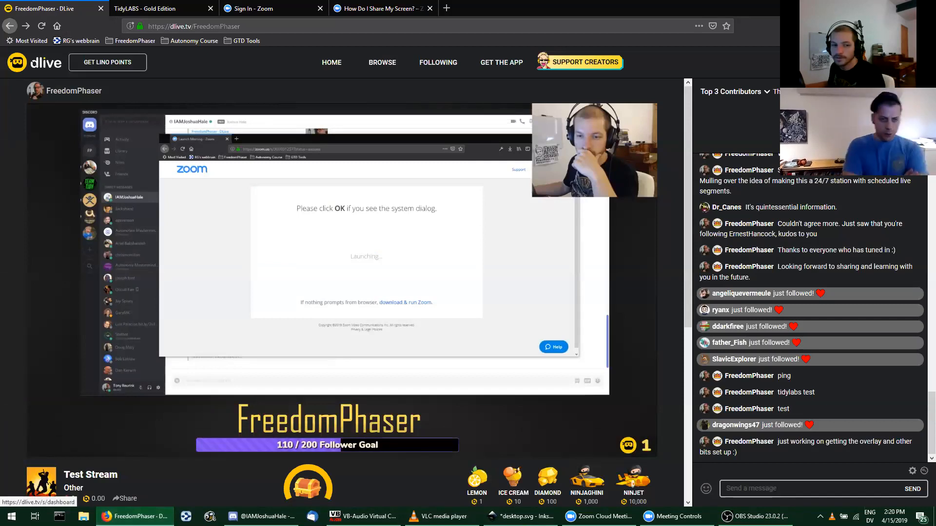
click(872, 98)
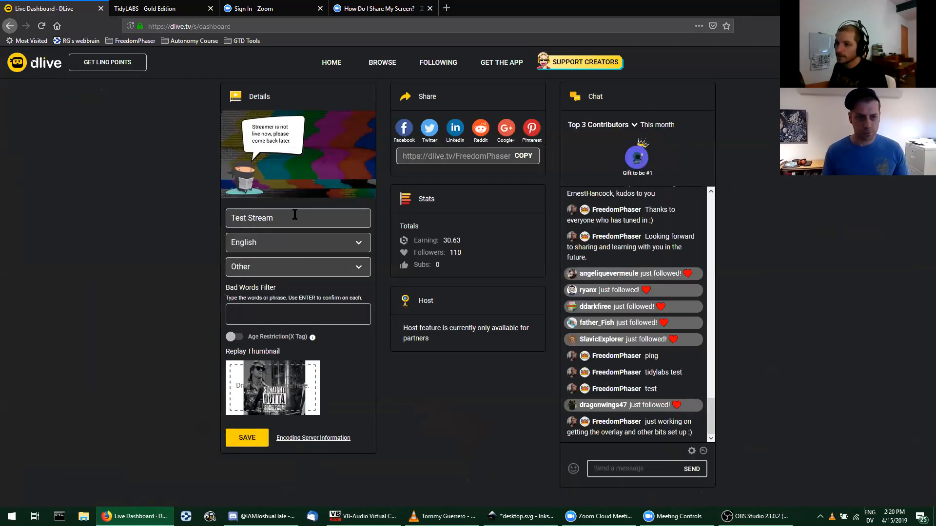
drag(297, 216, 210, 206)
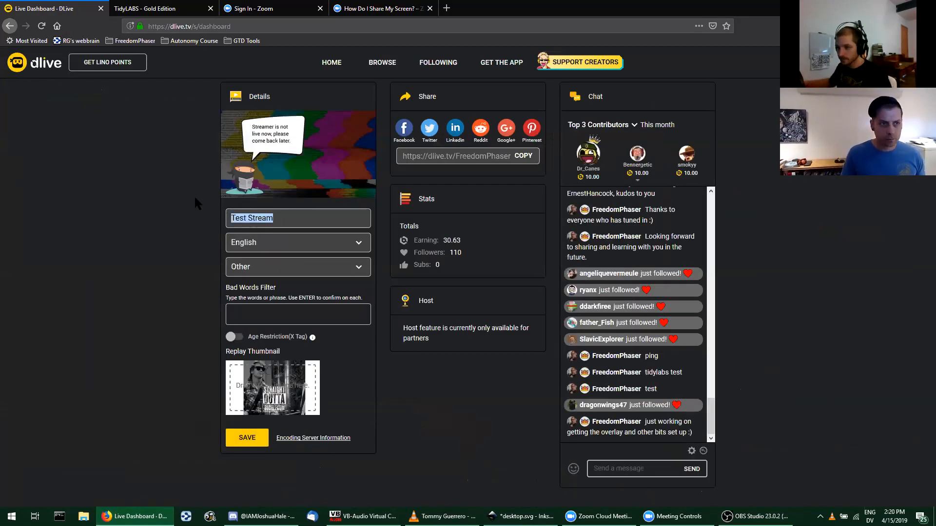
click(189, 289)
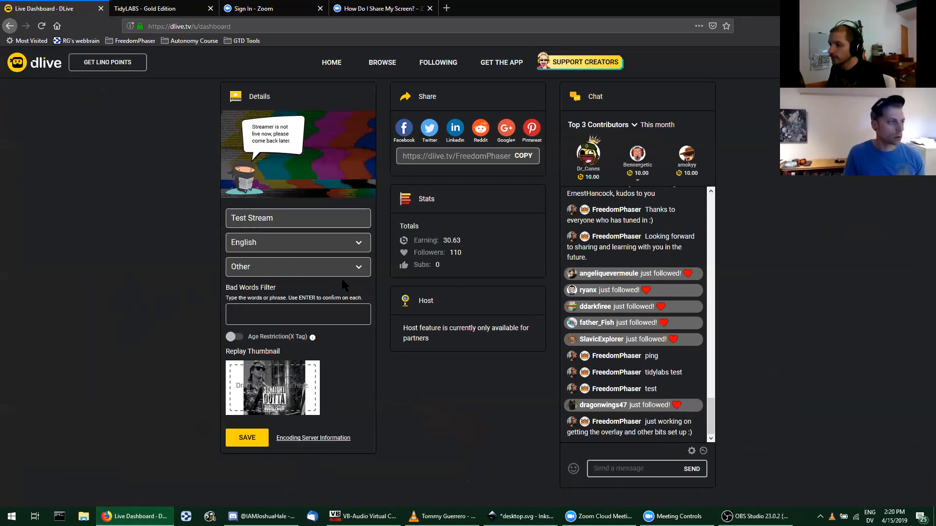
triple_click(270, 218)
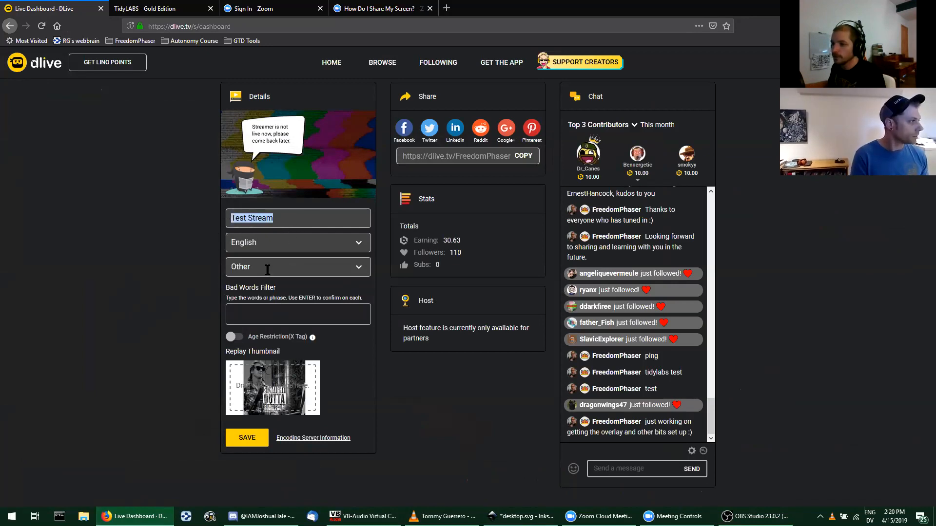
Step: Set the stream's category to Chatting and save the stream details
click(353, 266)
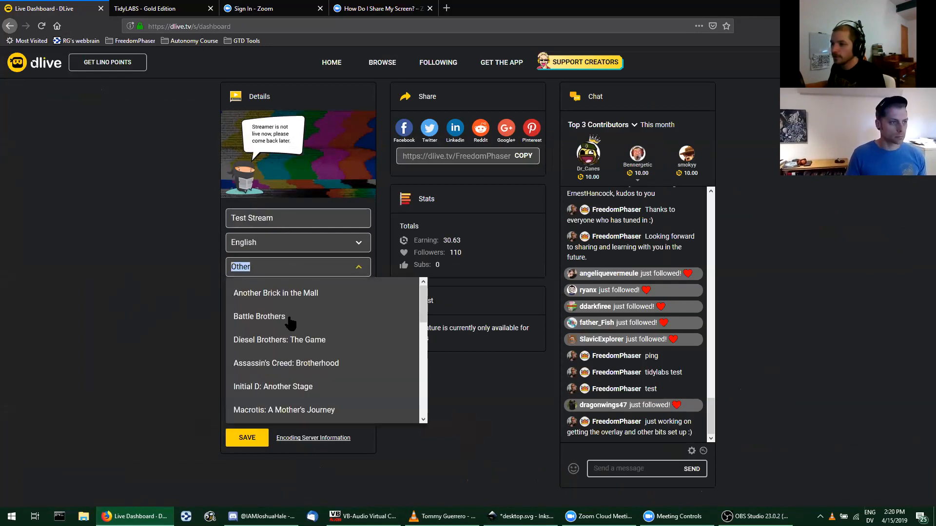
scroll(291, 322, down, 5)
scroll(340, 399, up, 5)
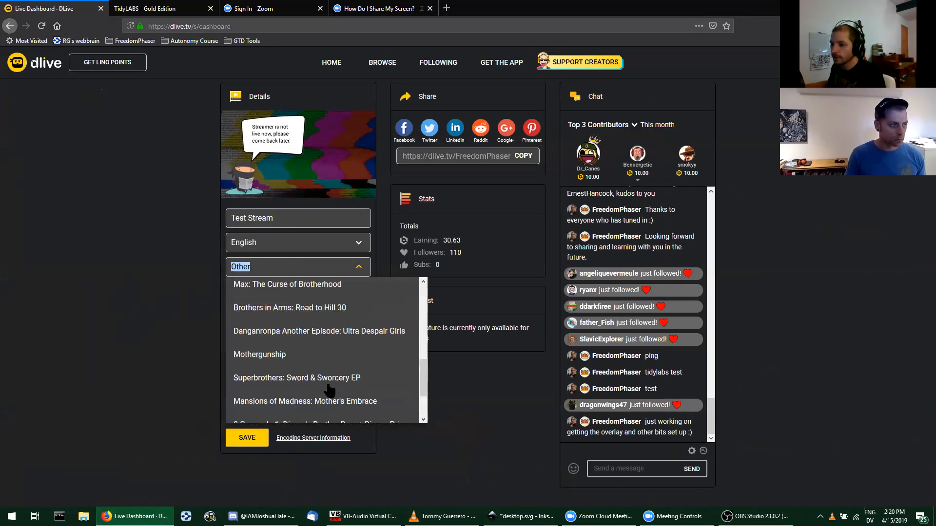
click(176, 334)
click(291, 268)
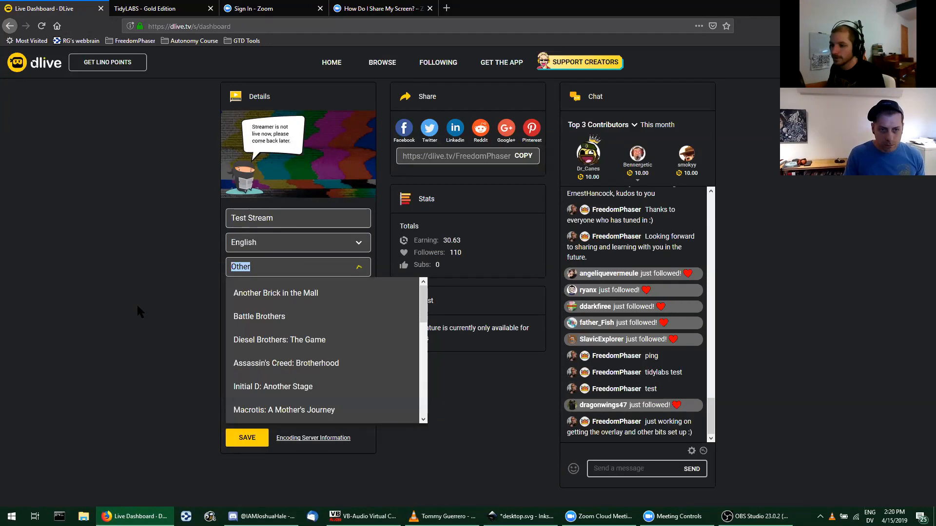
text(Chatting)
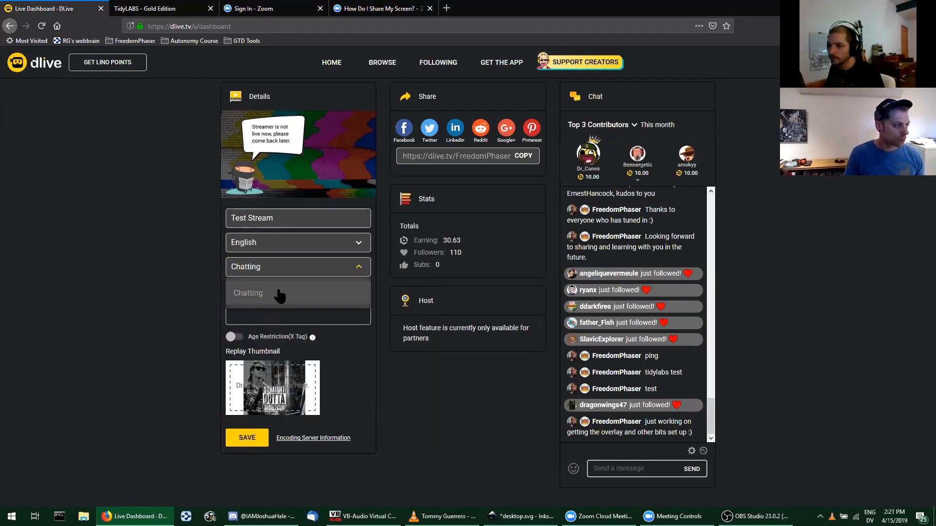
click(279, 294)
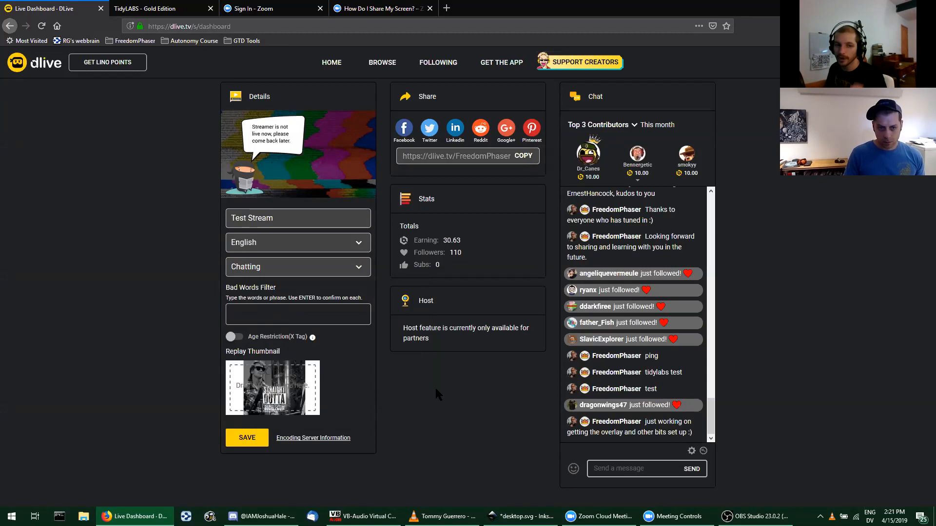
click(242, 441)
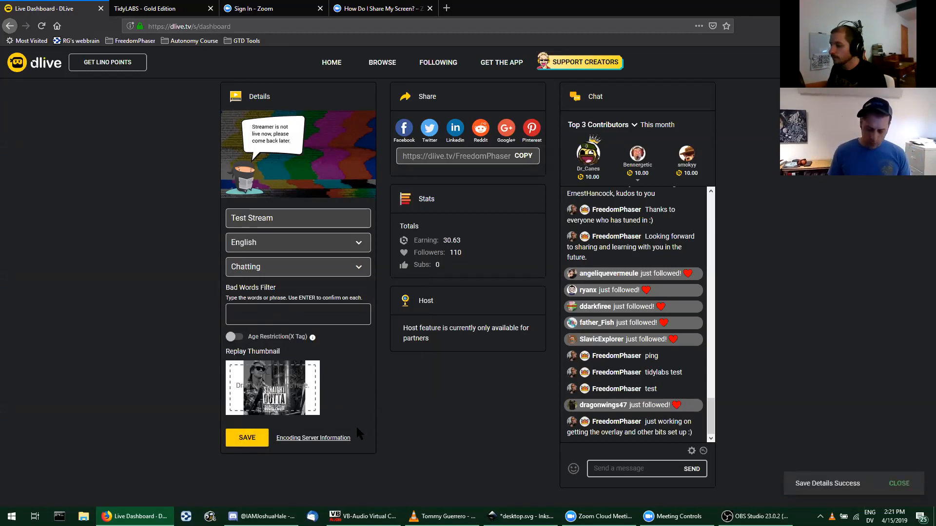
Step: Regenerate the server URL in the Encoding Server Information, then reveal and copy the Stream URL
click(309, 440)
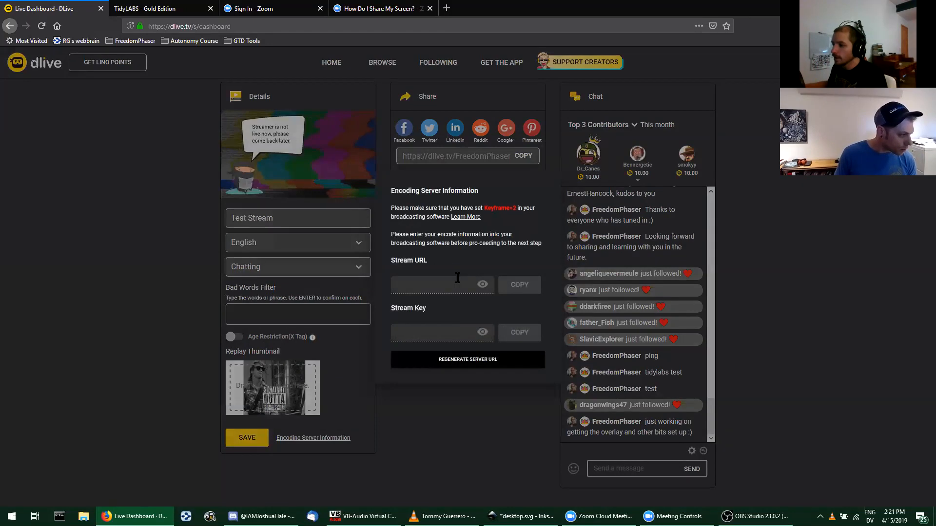
click(490, 368)
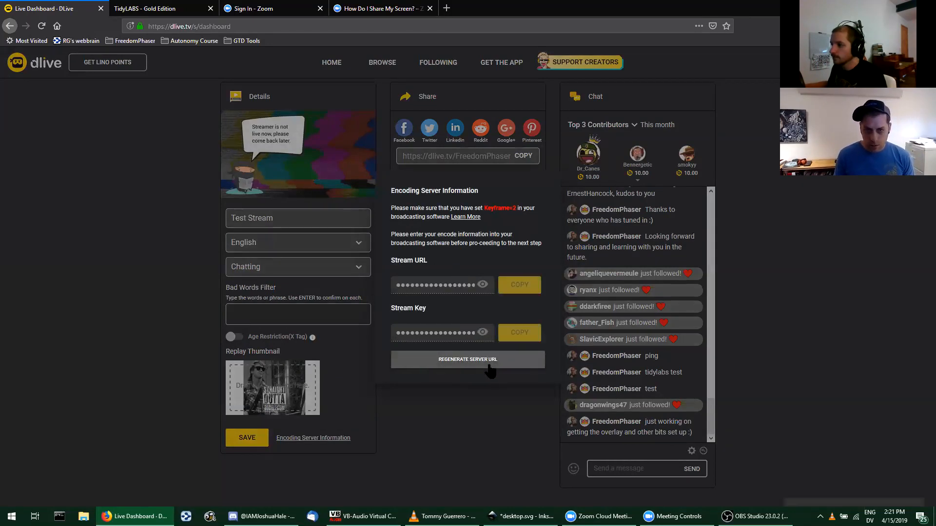
click(483, 285)
click(519, 285)
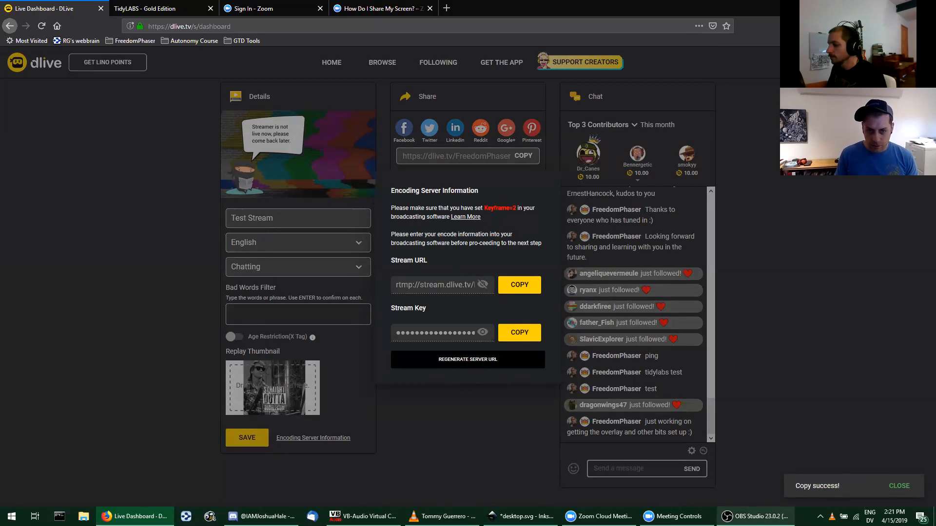
Step: Switch to OBS Studio and replace the server address in the Stream settings with the copied rtmp://stream.dlive.tv/live URL
mouse_move(754, 516)
click(779, 475)
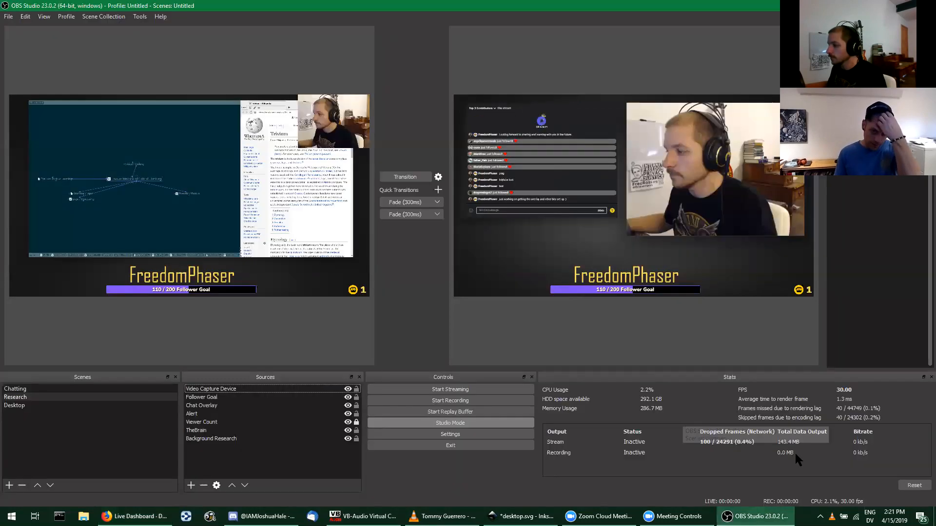
click(467, 434)
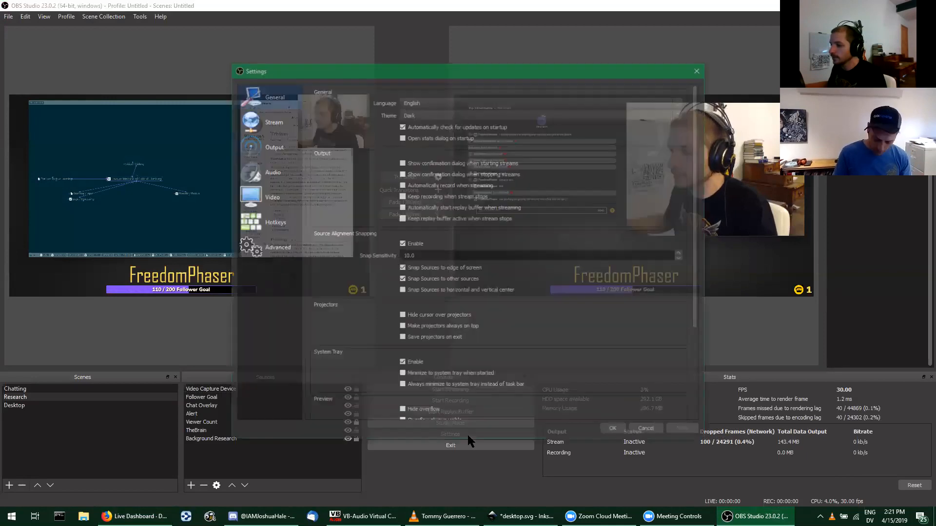
click(267, 127)
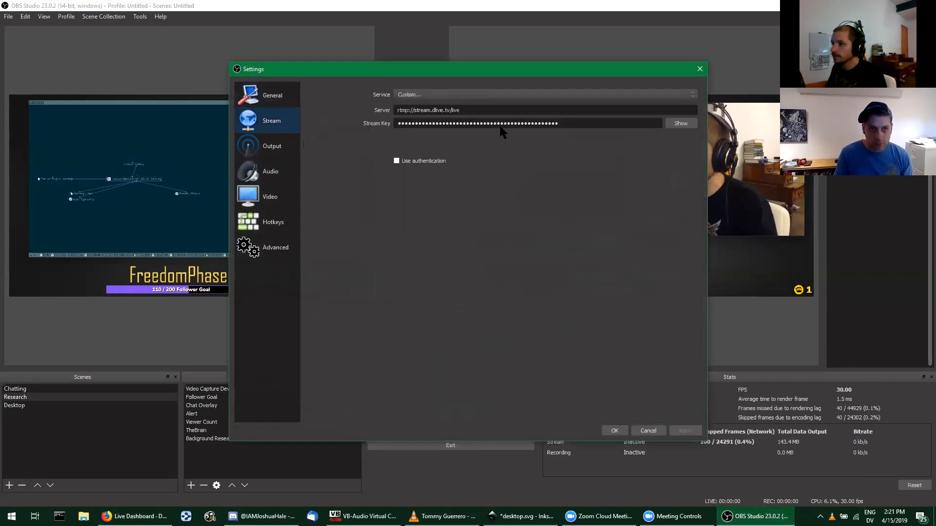
drag(482, 112, 383, 110)
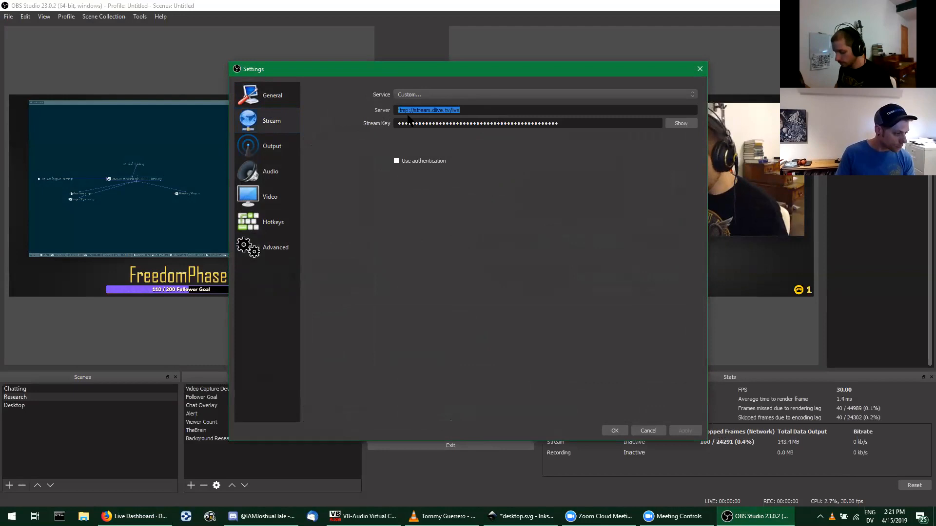
key(ctrl+v)
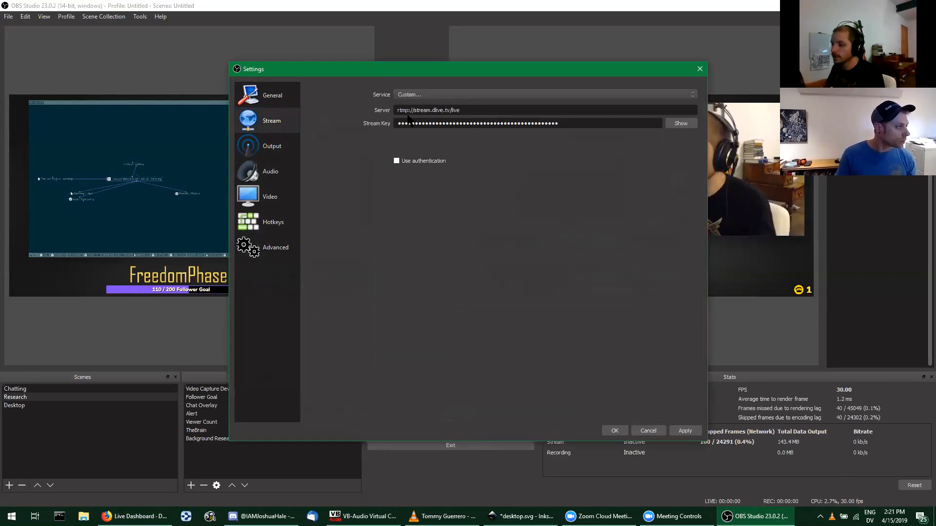
Step: Copy the stream key from the DLive dashboard in Firefox, paste it as the Stream Key in OBS Studio and apply the settings
key(alt+Tab)
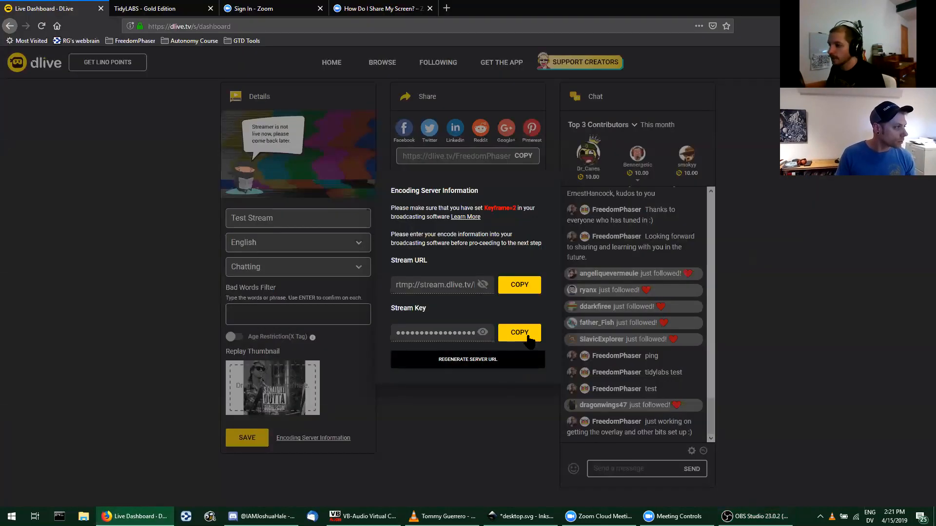
click(527, 335)
key(alt+Tab)
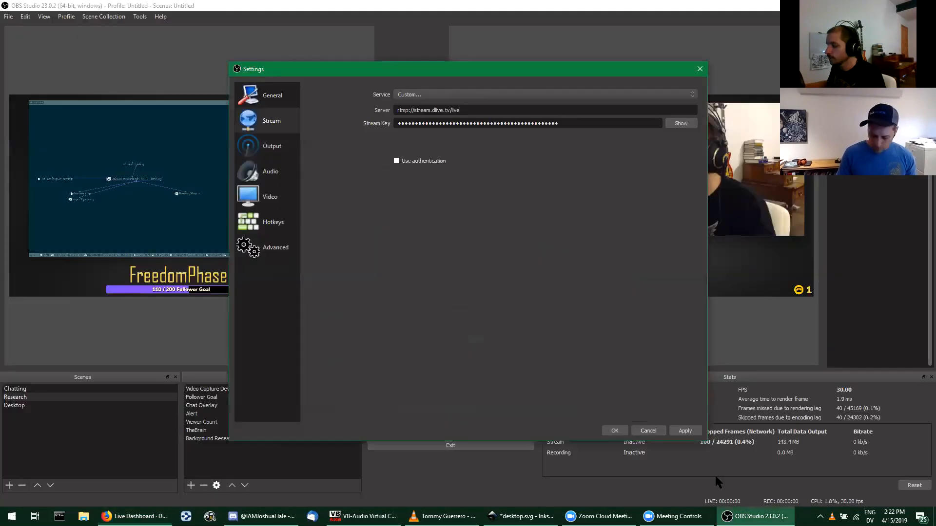
drag(582, 123, 355, 117)
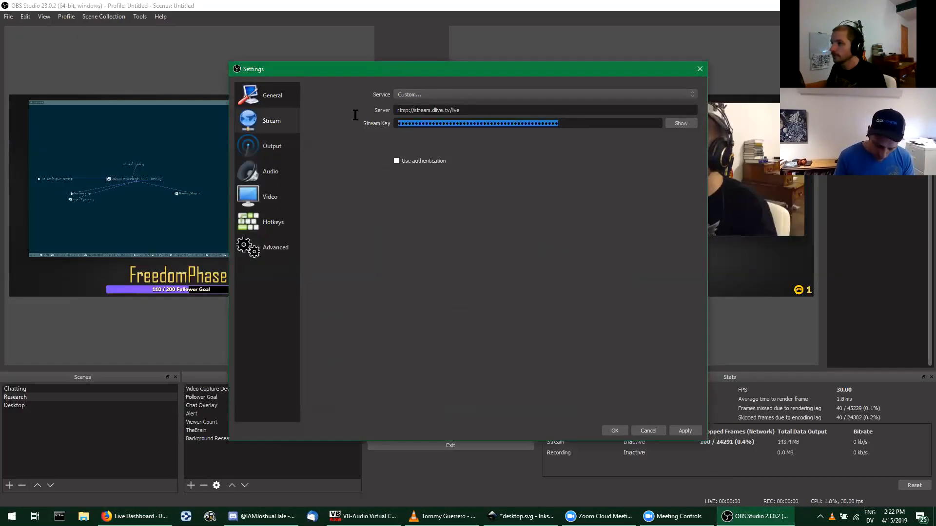
key(ctrl+v)
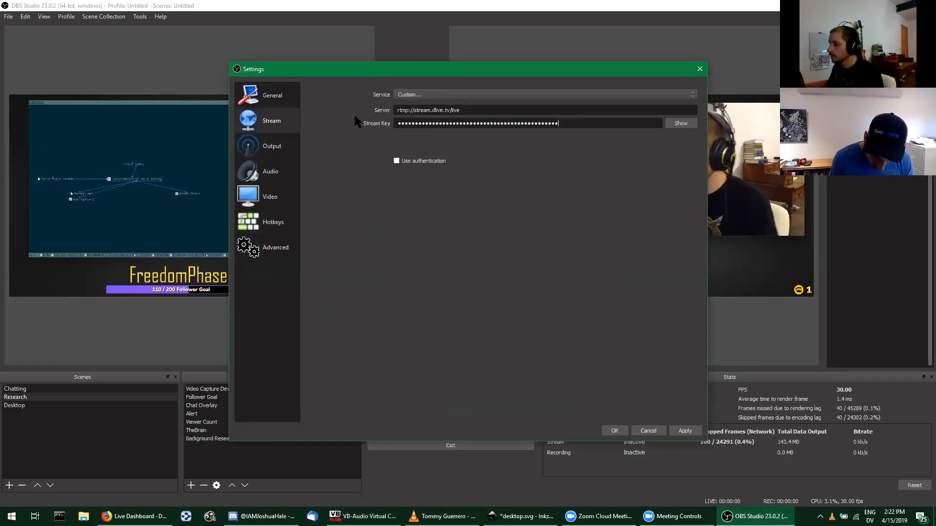
click(684, 428)
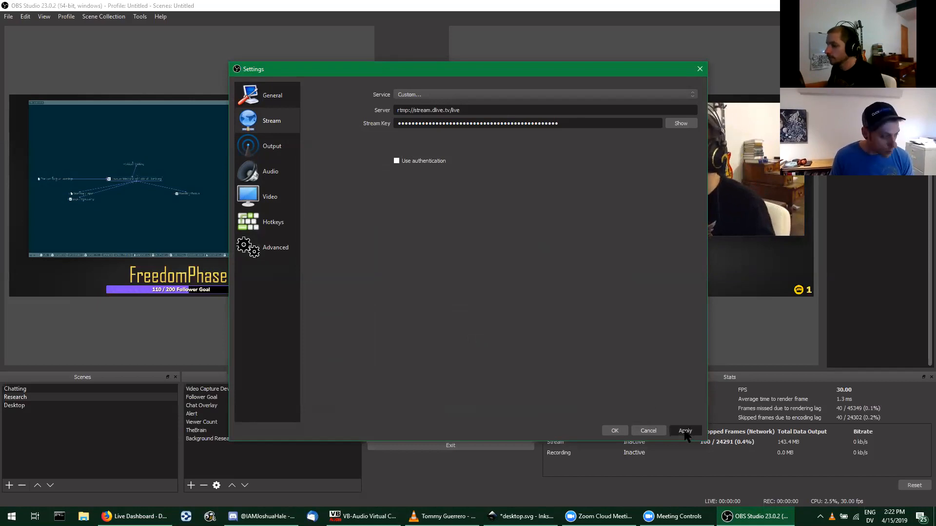
click(613, 431)
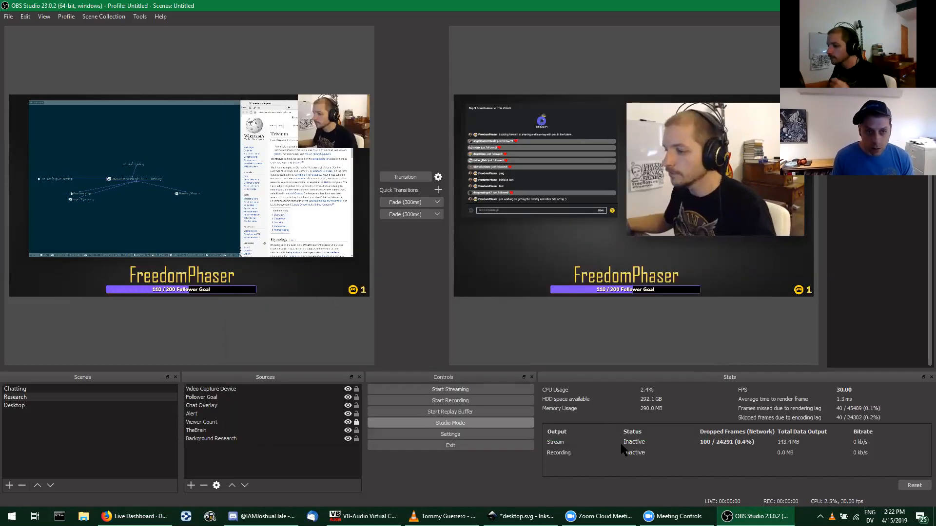
Step: Start streaming to DLive, check the stream's status and dropped frames, and stop the stream
click(458, 390)
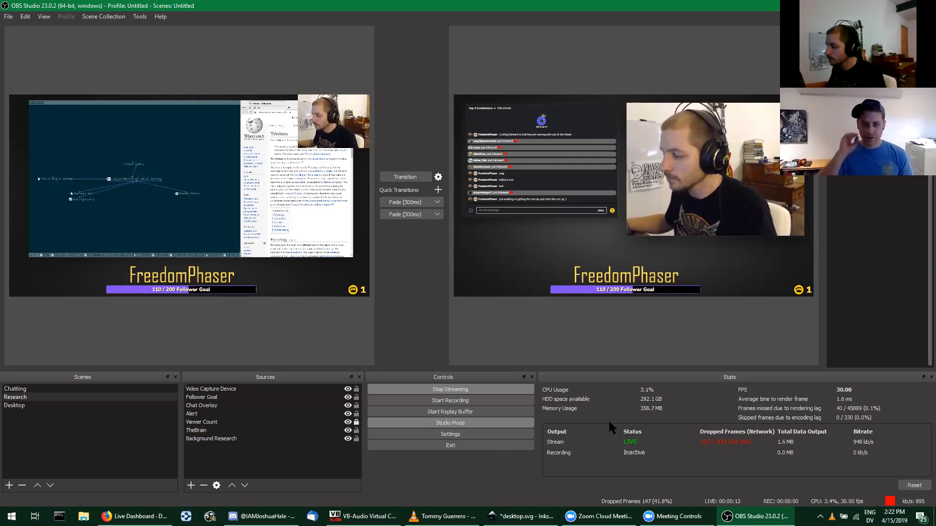
mouse_move(651, 511)
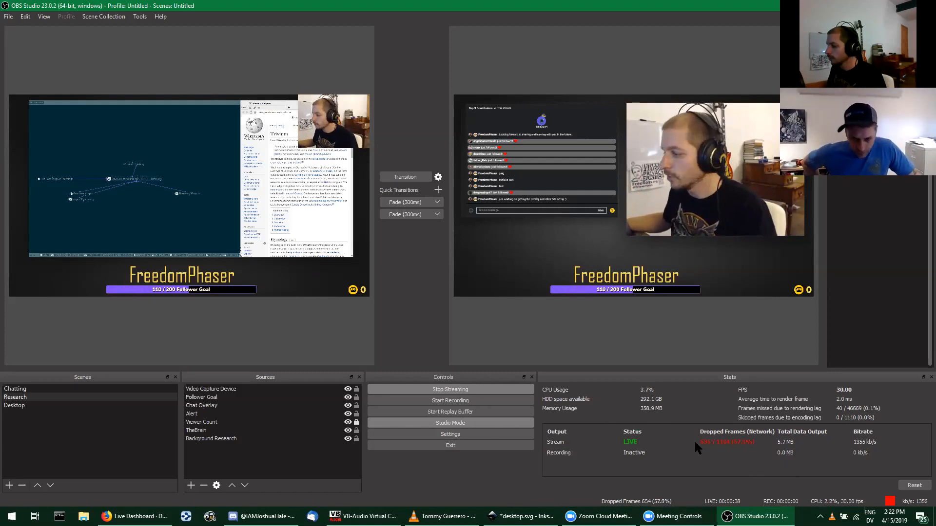
click(437, 389)
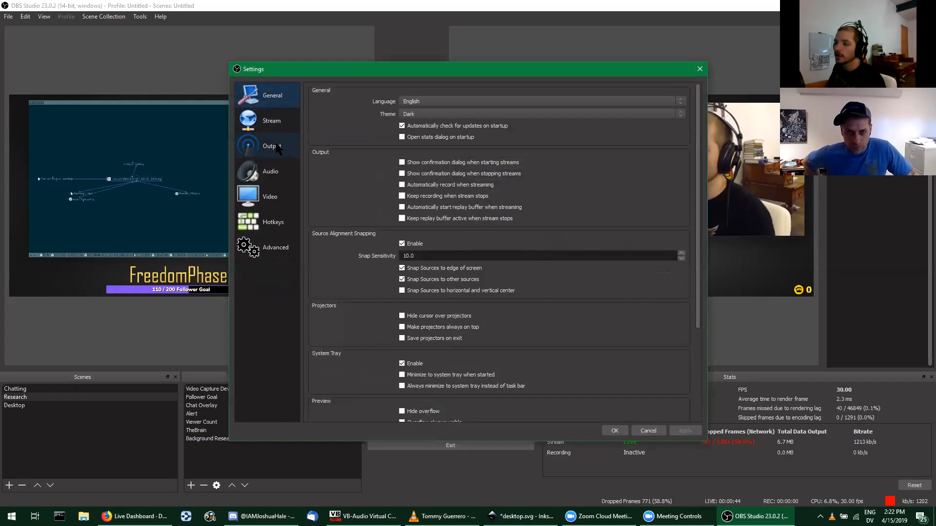
Step: Look over the Video and Output settings, then close the settings without changing anything
click(272, 198)
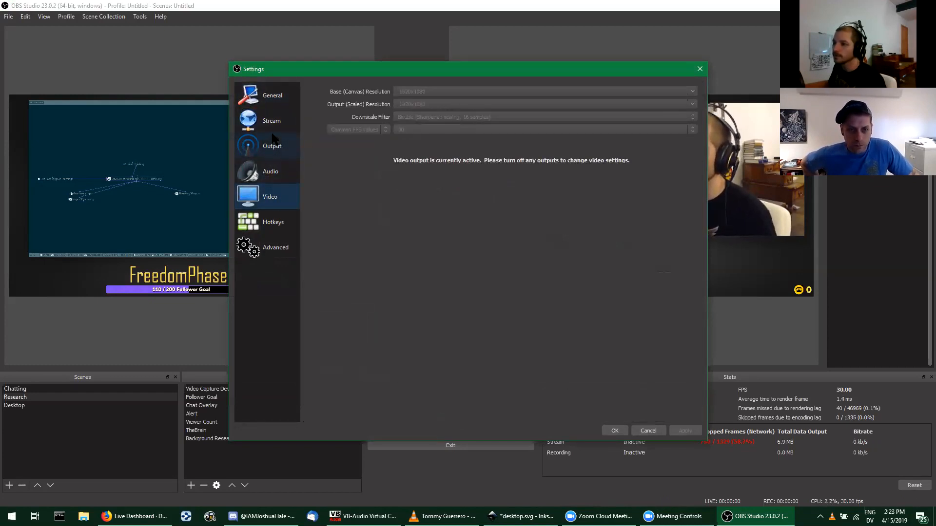
click(278, 150)
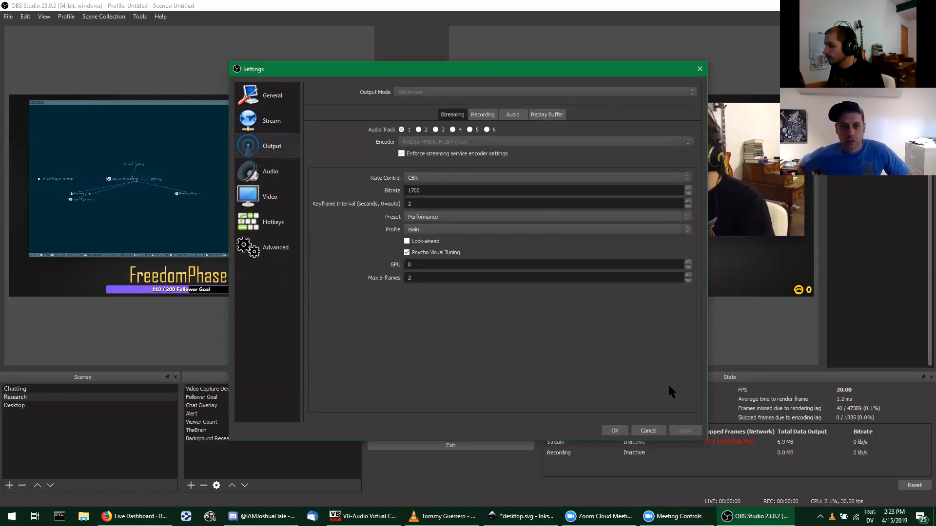
click(639, 431)
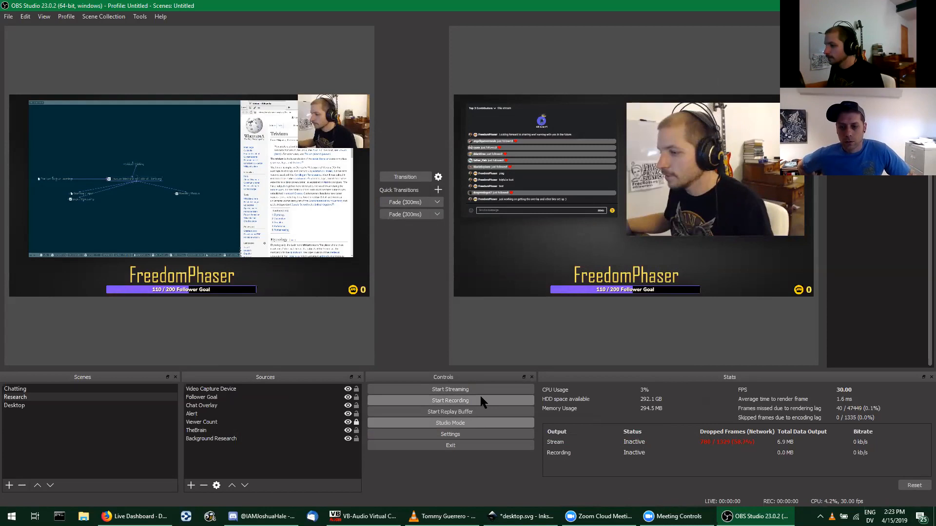
Step: Turn Studio Mode off and on again to load the live Chatting scene into the preview
click(445, 423)
click(451, 422)
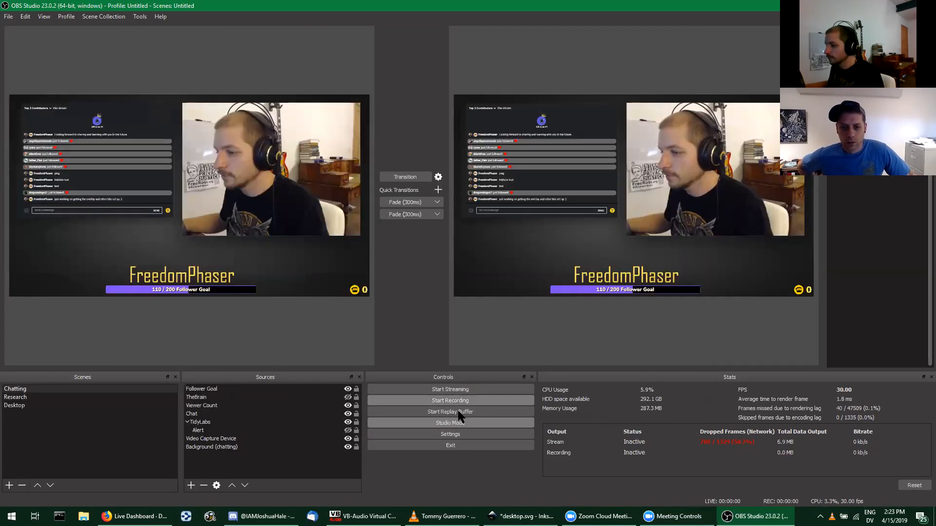
Step: Open the streaming output settings and examine the available encoders without changing the selection
click(450, 434)
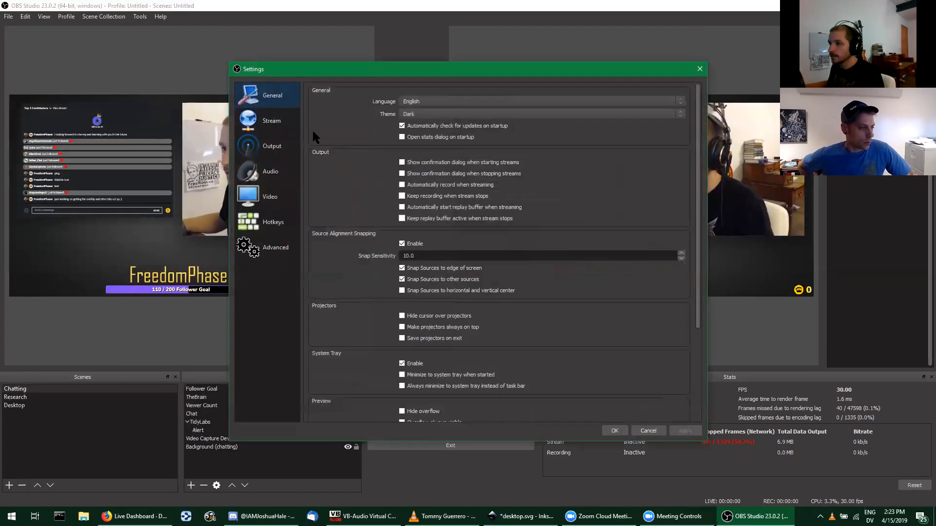
click(270, 146)
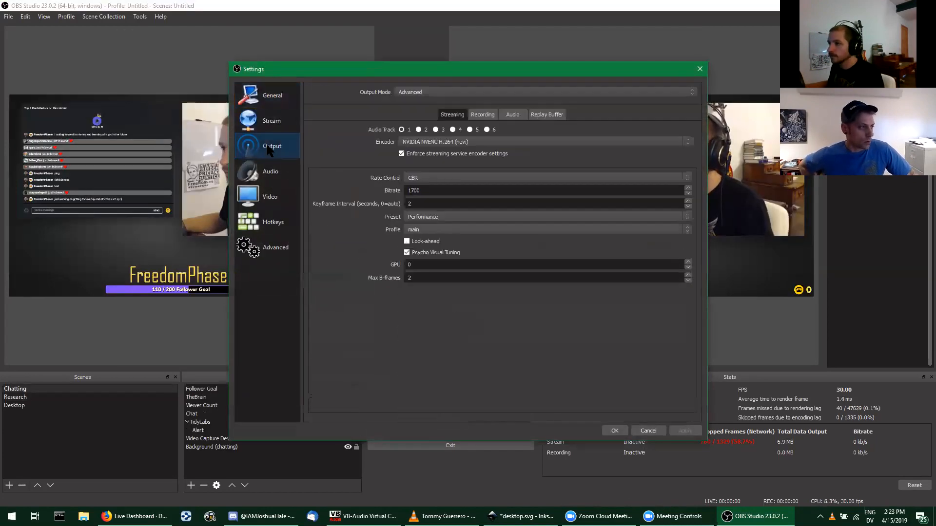
click(436, 142)
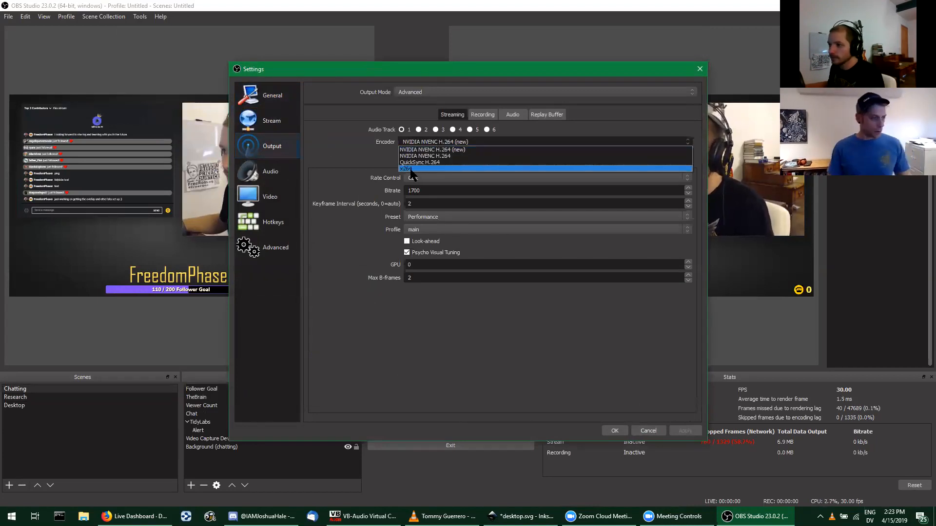
click(355, 156)
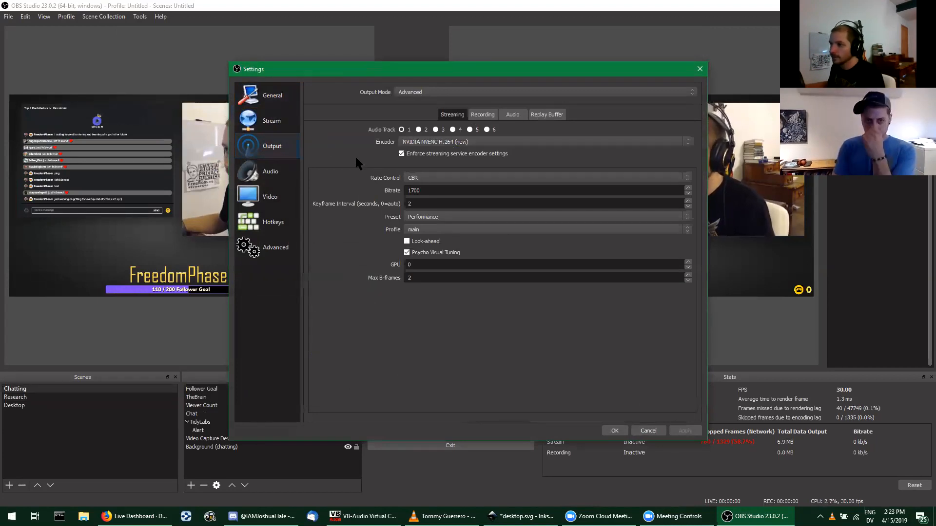
click(409, 144)
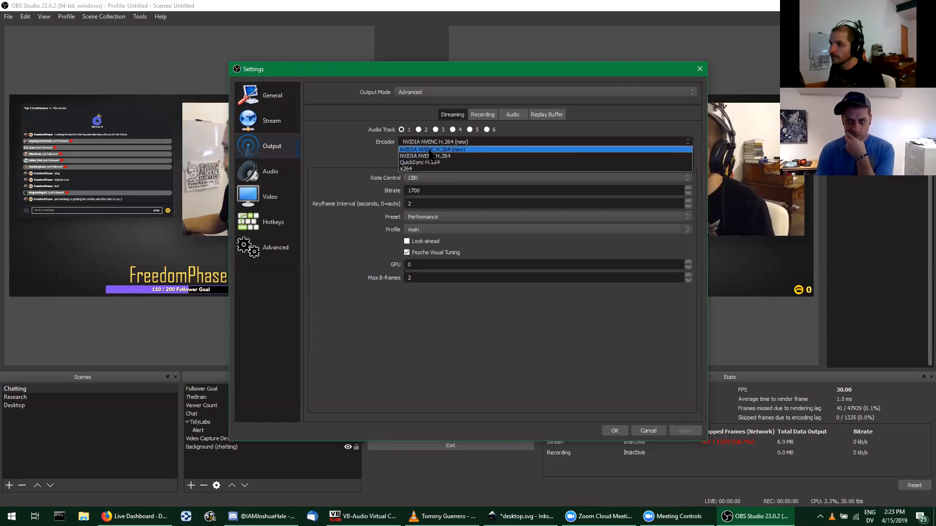
click(331, 162)
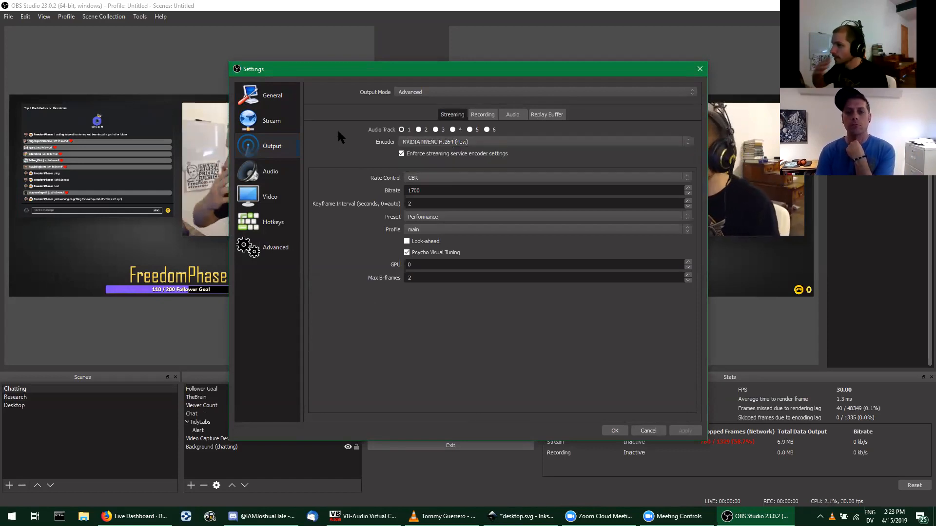
Step: Examine the output mode choices and keep the mode on Advanced
click(407, 92)
click(410, 106)
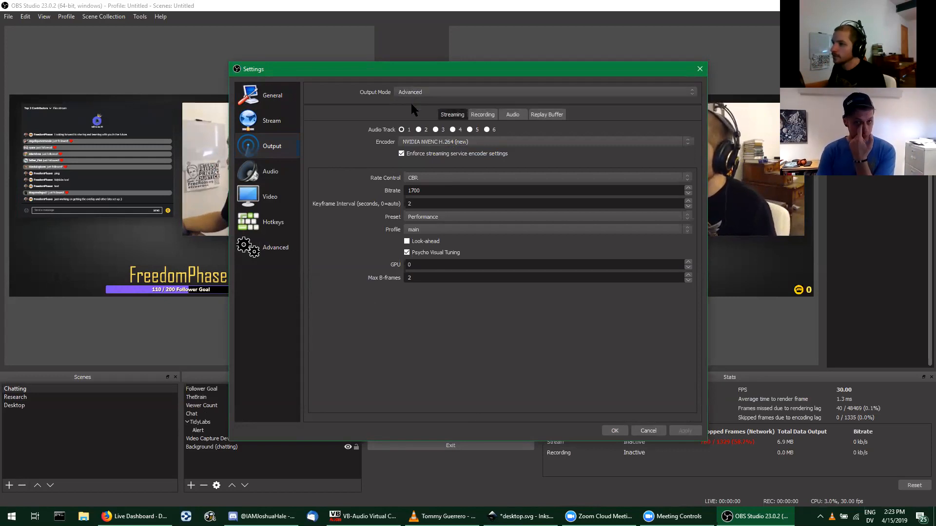
click(410, 93)
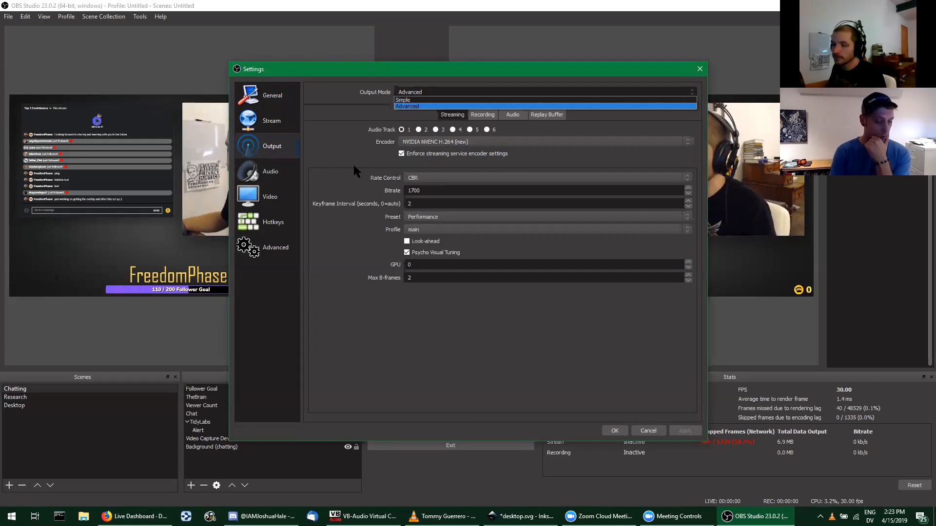
click(334, 164)
Step: Review the bitrate, keyframe interval and encoder presets, keep the Performance preset, and confirm the settings
double_click(406, 190)
key(Tab)
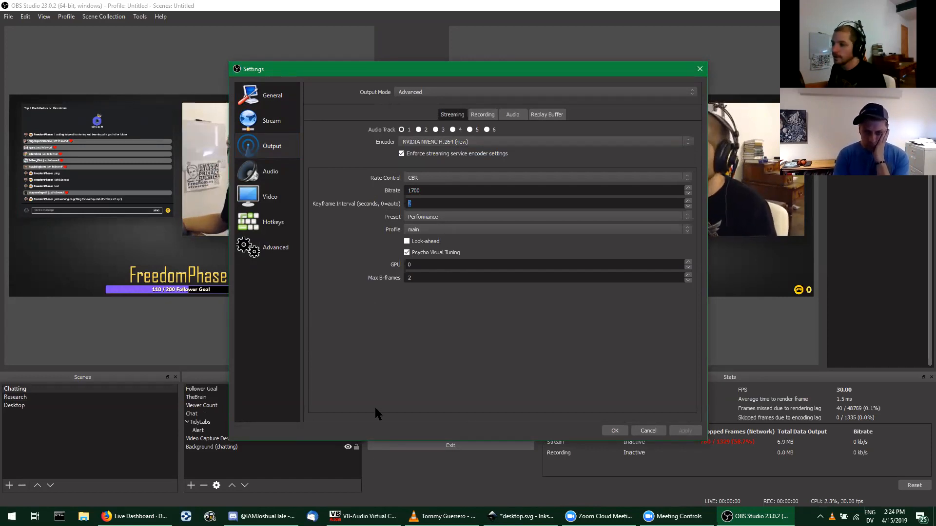
click(433, 218)
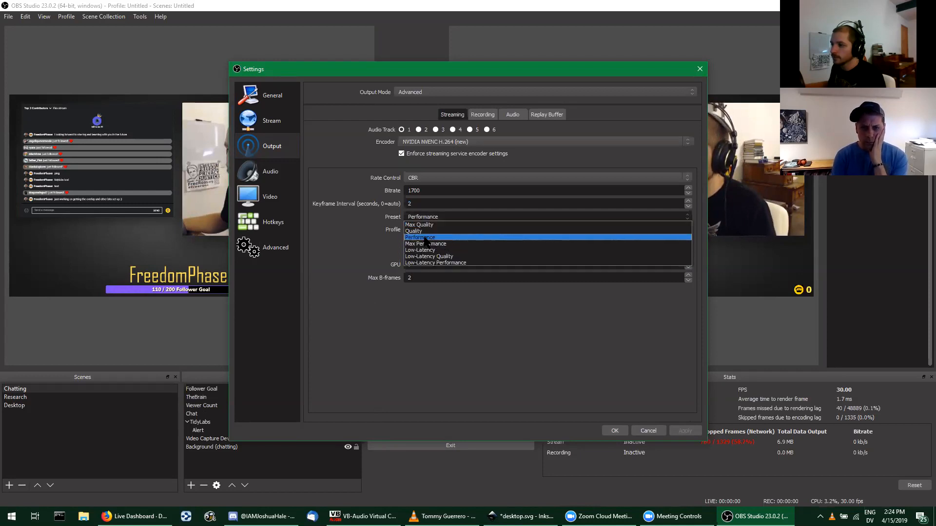
click(421, 239)
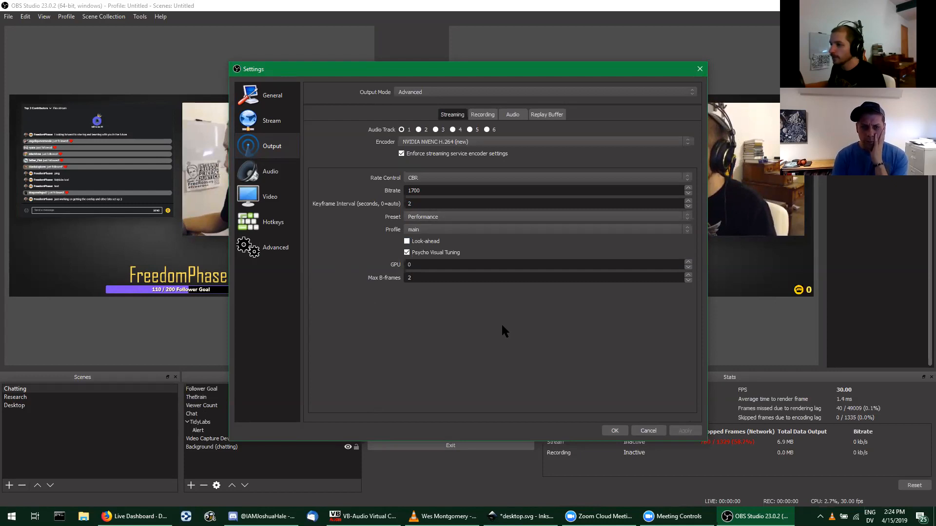
click(615, 429)
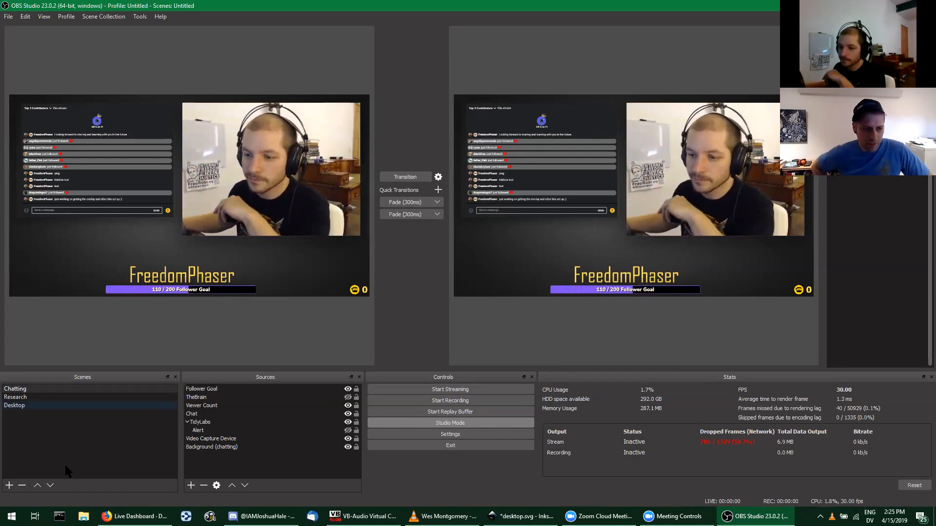
Step: Switch to Firefox, close the Encoding Server Information on the DLive dashboard, and return to OBS Studio
click(135, 516)
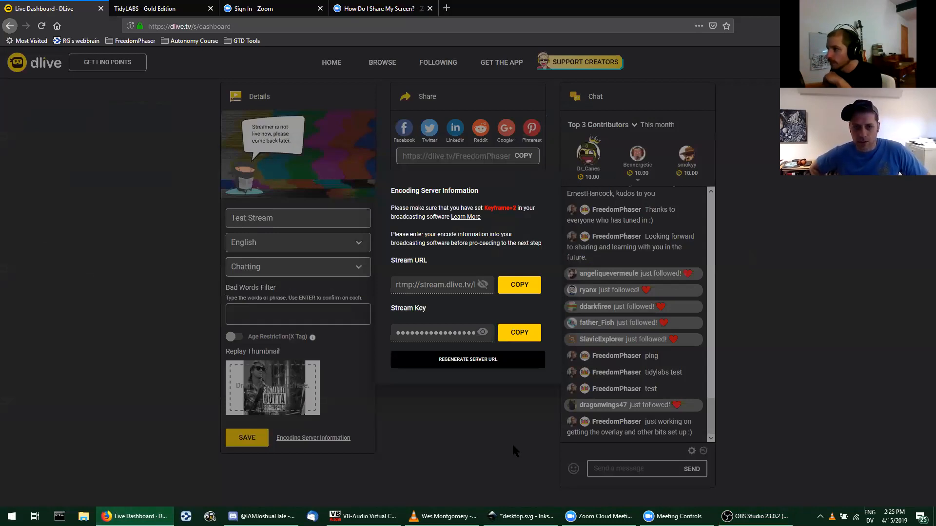
click(492, 437)
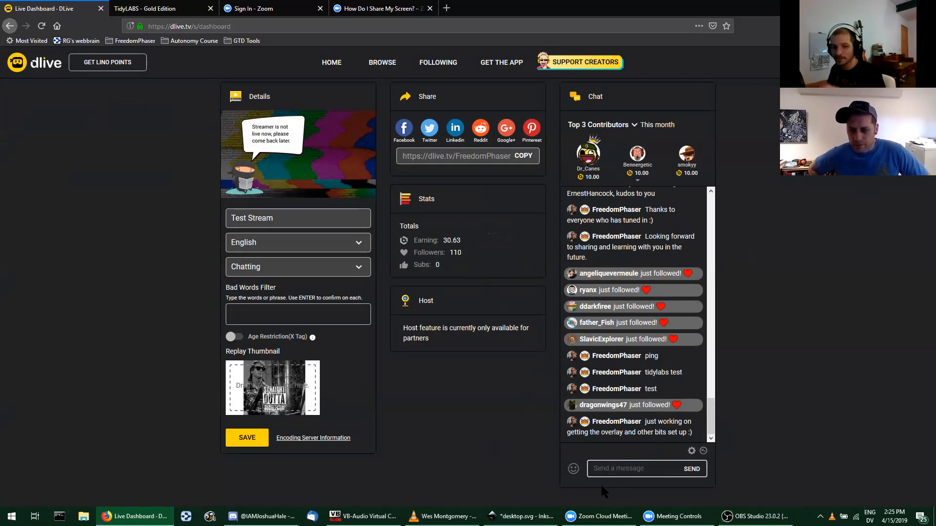
mouse_move(520, 516)
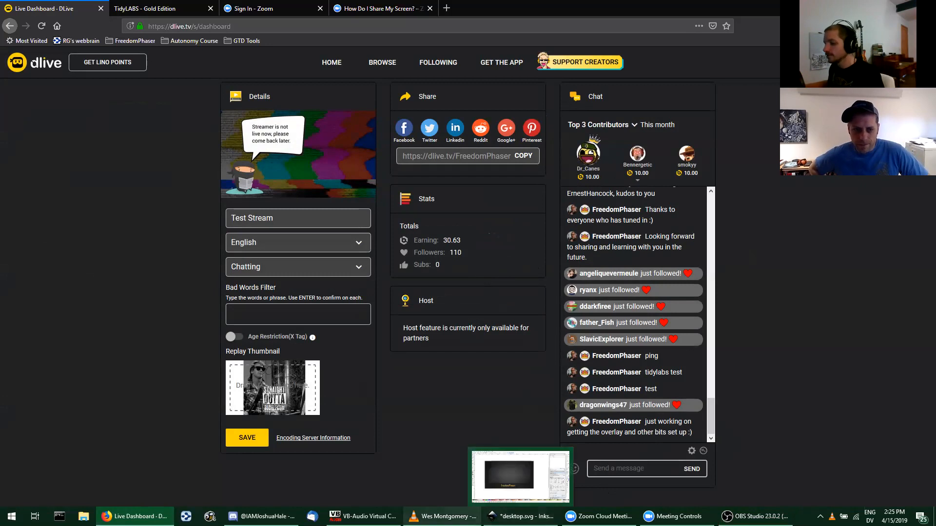
mouse_move(442, 516)
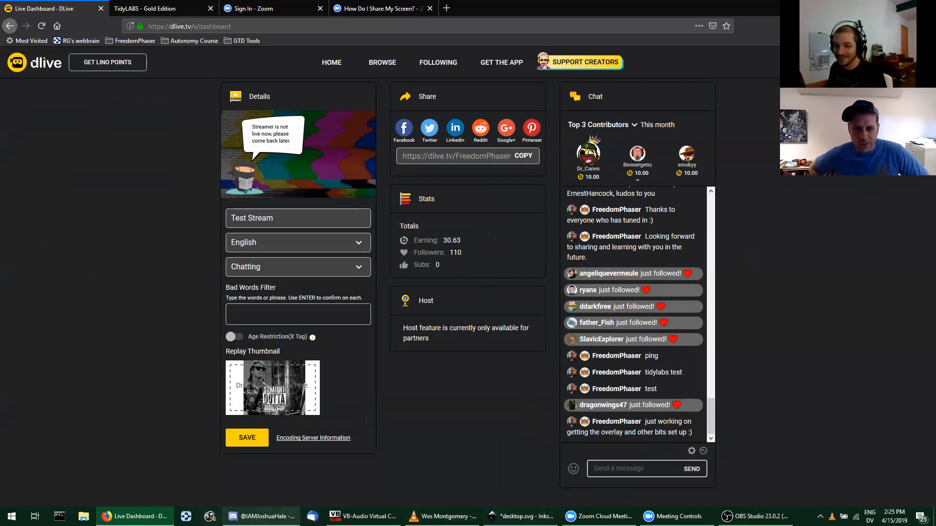
click(756, 516)
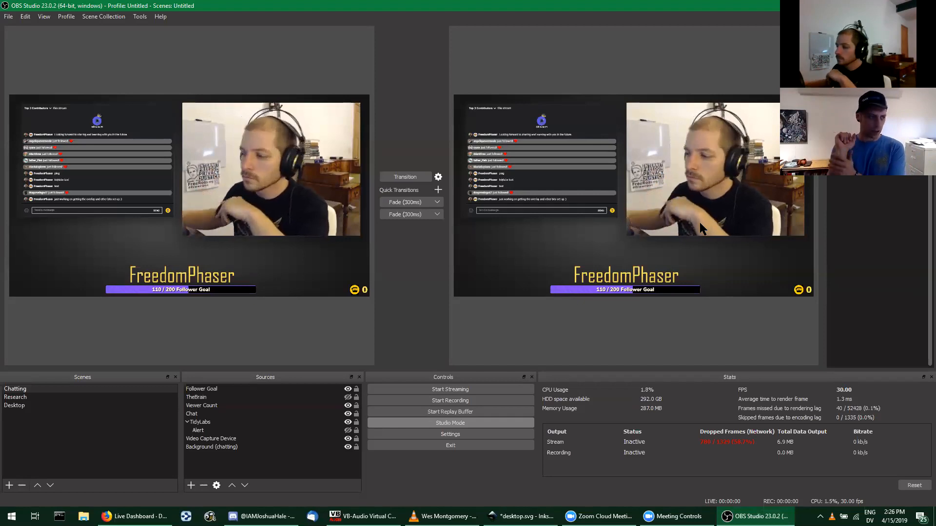
click(598, 516)
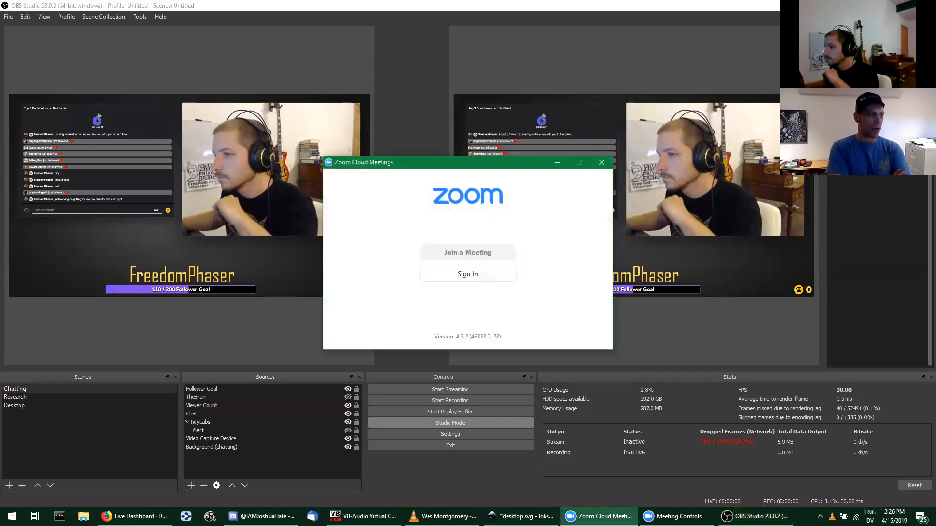
click(598, 517)
click(675, 516)
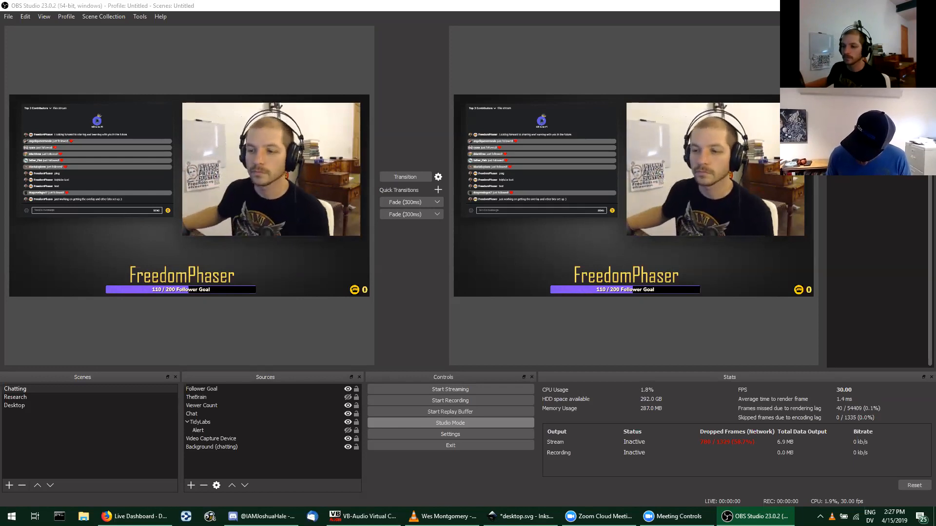
click(216, 413)
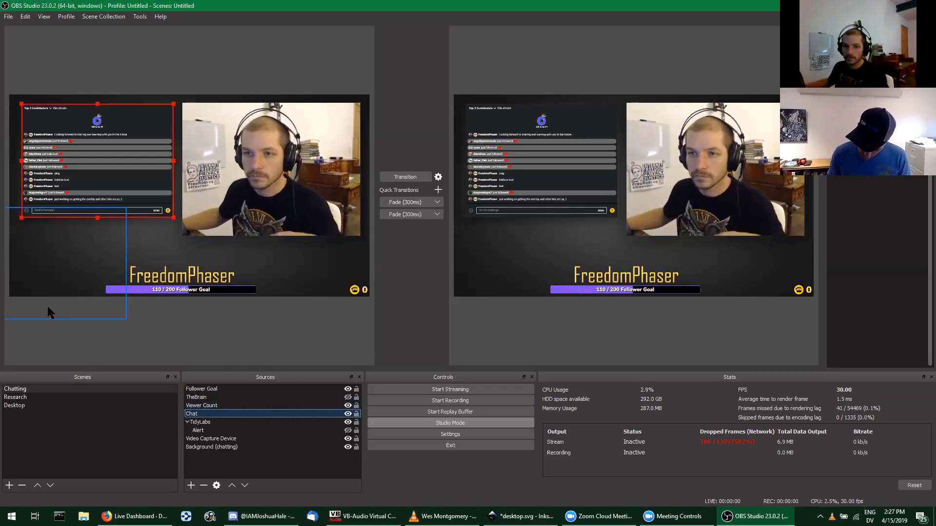
click(49, 346)
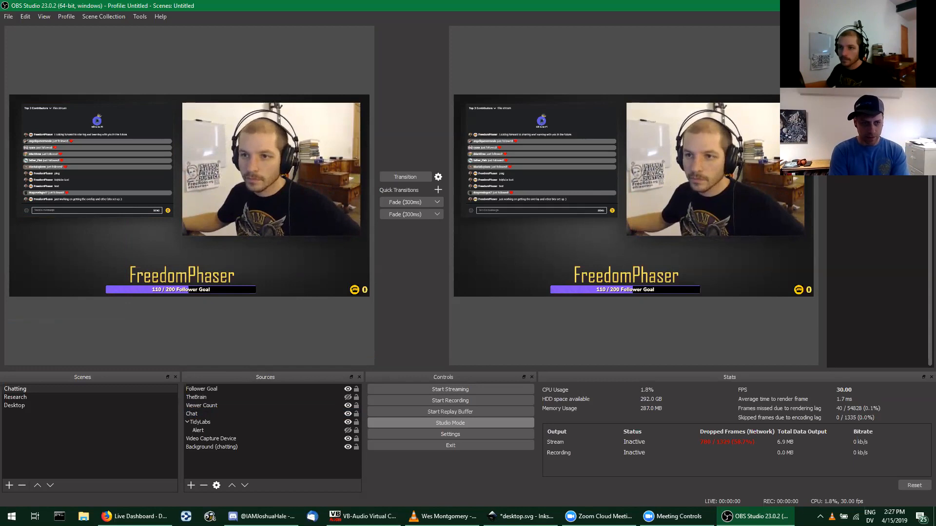
click(49, 421)
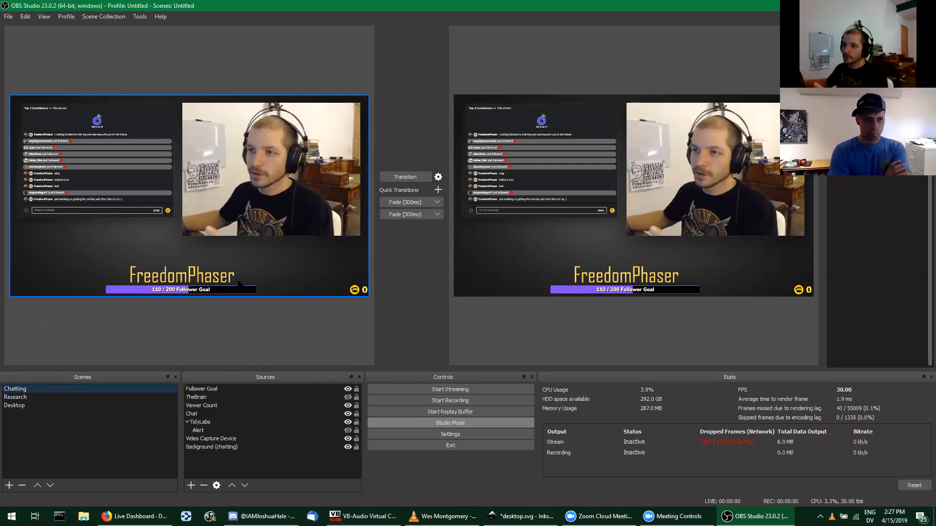
Step: Load the Research scene and the Chatting scene in the preview, ending on the Desktop scene
click(32, 397)
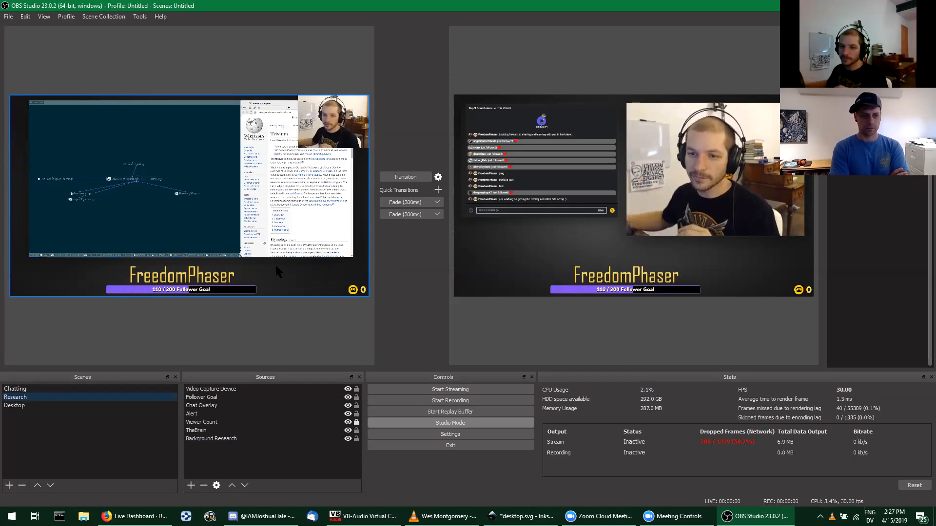
click(27, 389)
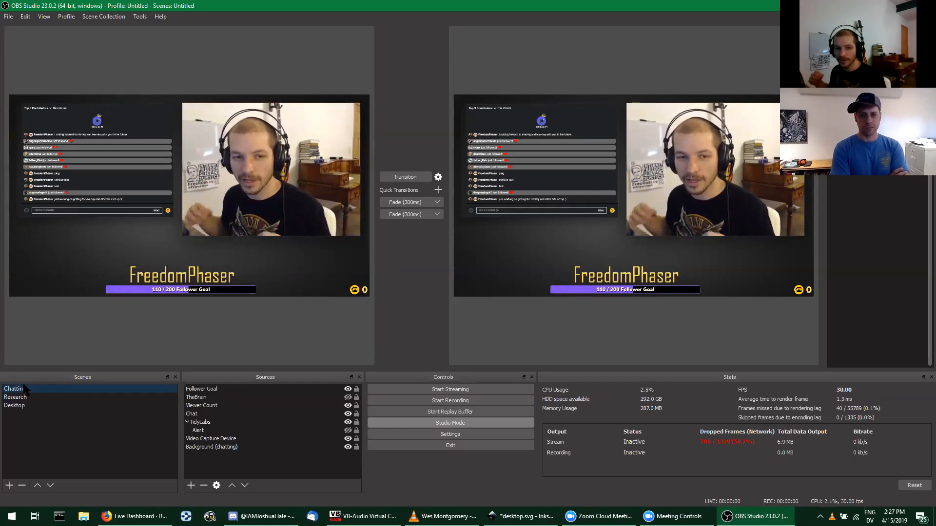
click(24, 405)
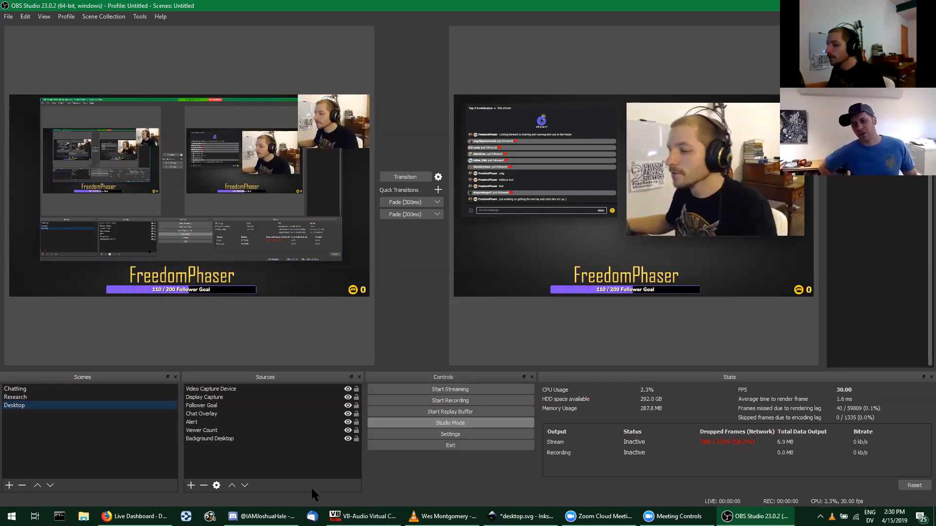
Step: Switch to the VB-Audio Virtual Cable Control Panel, examine its input levels, and minimize it again
mouse_move(354, 512)
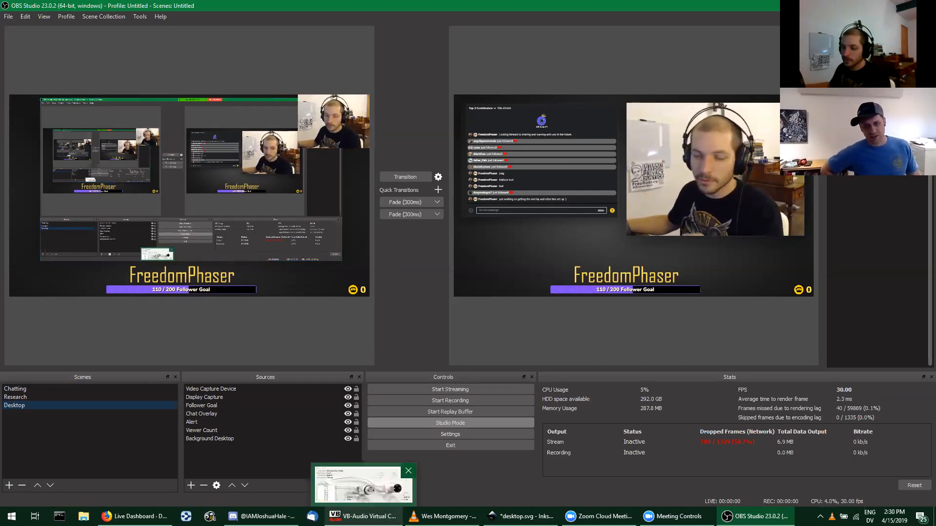
click(379, 497)
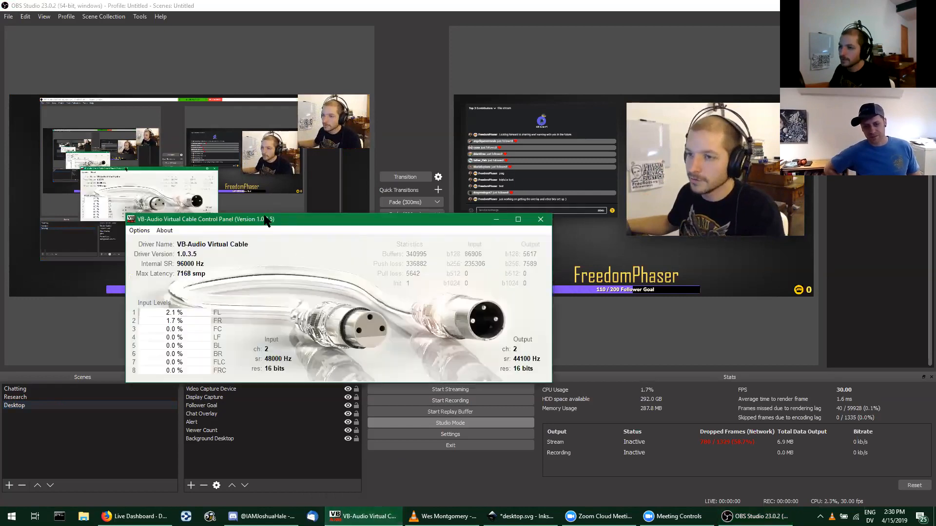
drag(254, 227, 342, 201)
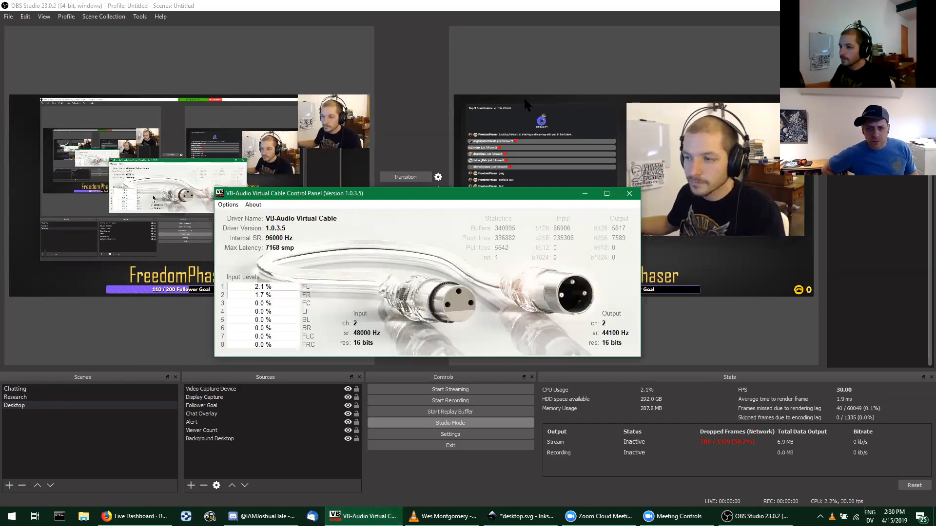
click(585, 194)
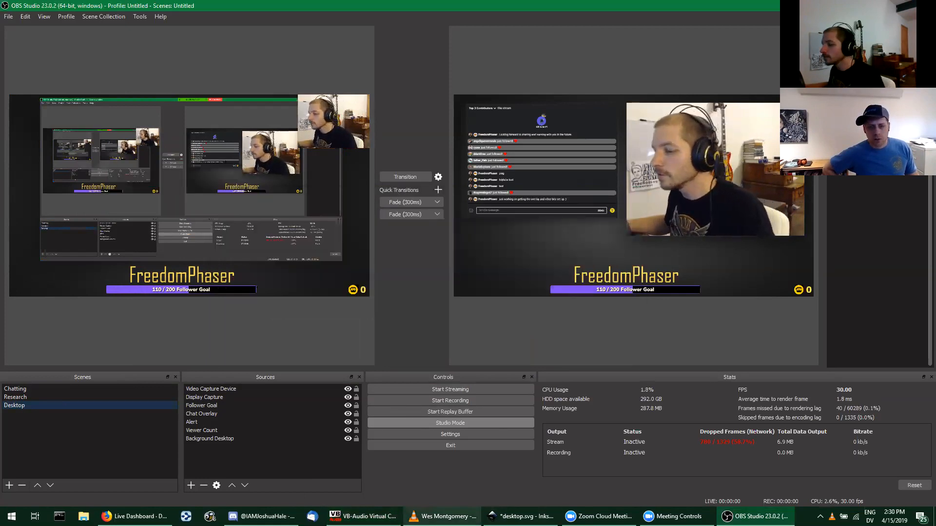
Step: Switch to VLC media player and set its audio device to CABLE Input (VB-Audio Virtual Cable)
click(441, 516)
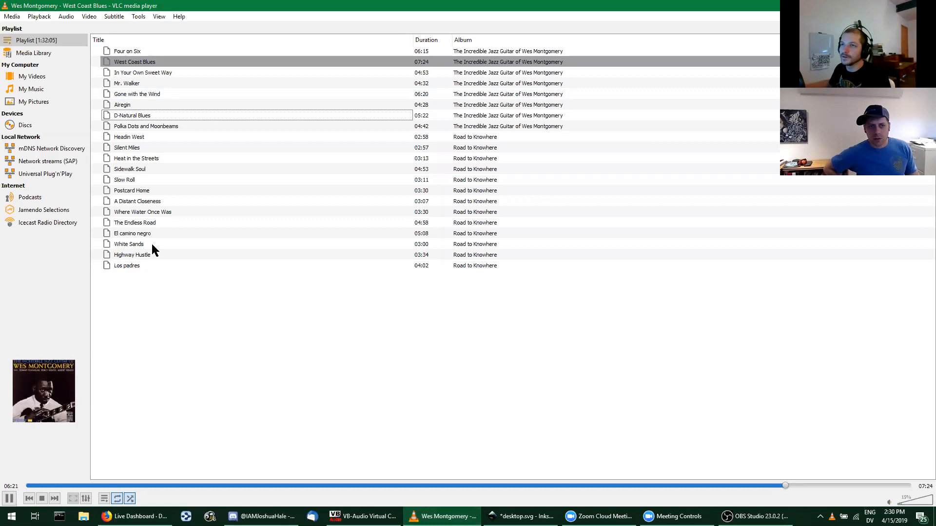
click(65, 19)
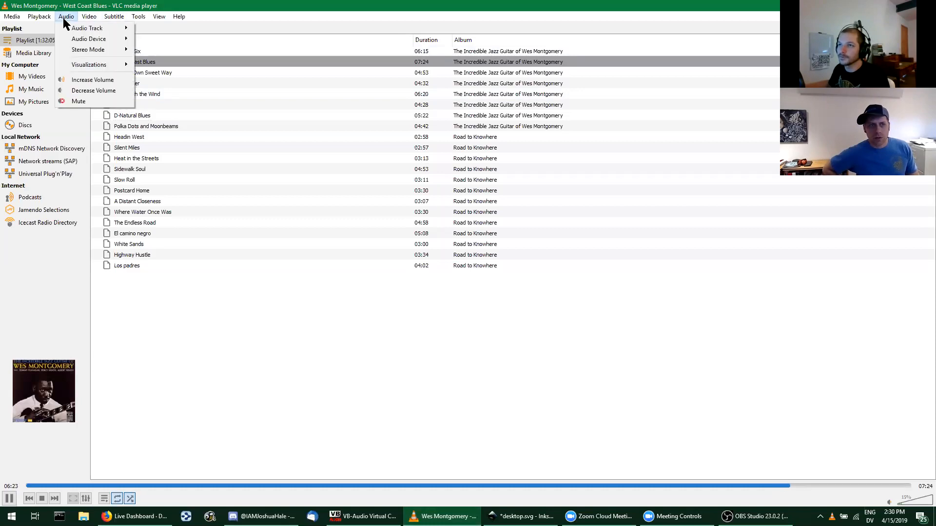
mouse_move(68, 38)
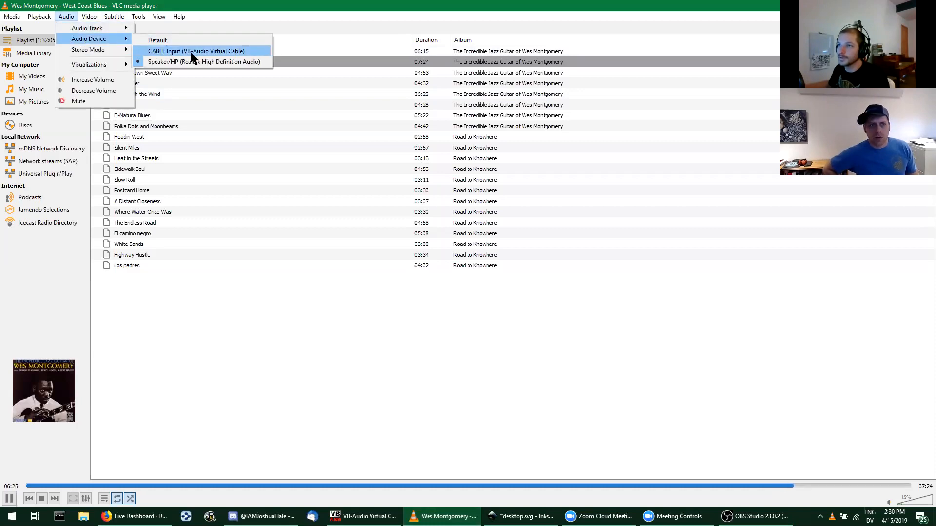
click(211, 52)
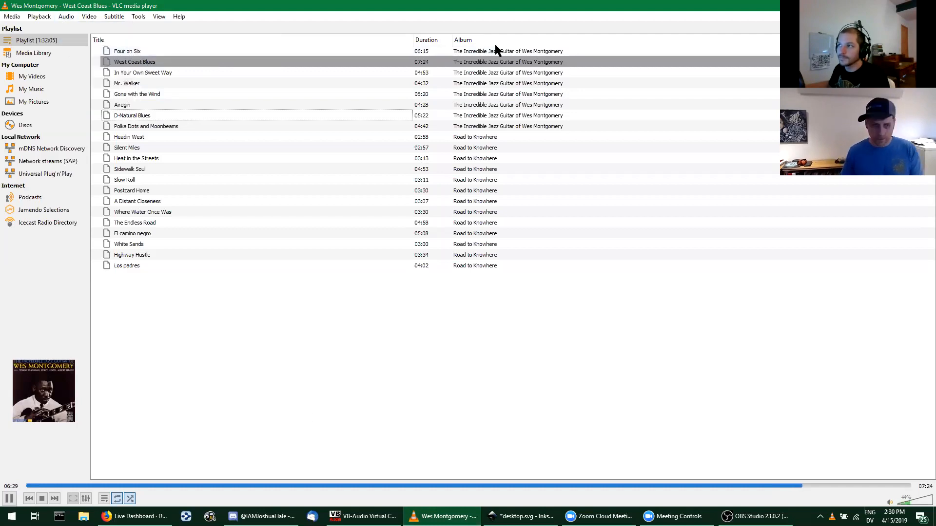
Step: Switch to the VB-Audio Virtual Cable Control Panel and display the input levels in decibels
click(363, 516)
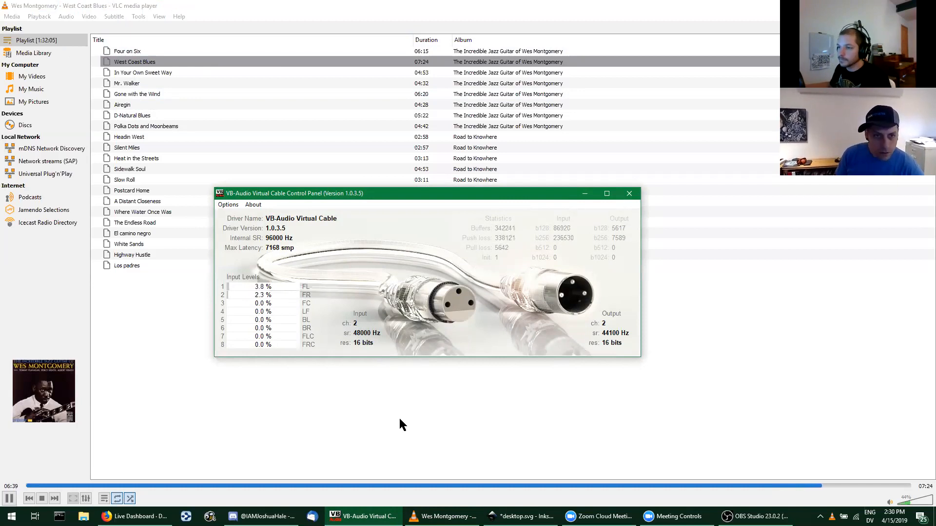
click(260, 296)
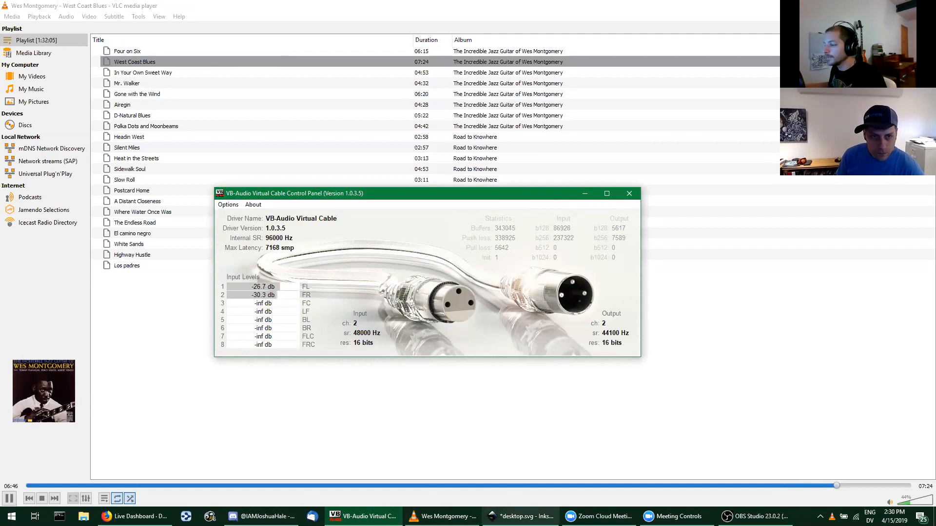
Step: Switch to OBS Studio, examine the device in the Desktop Audio 2 properties, and close them without changes
click(755, 517)
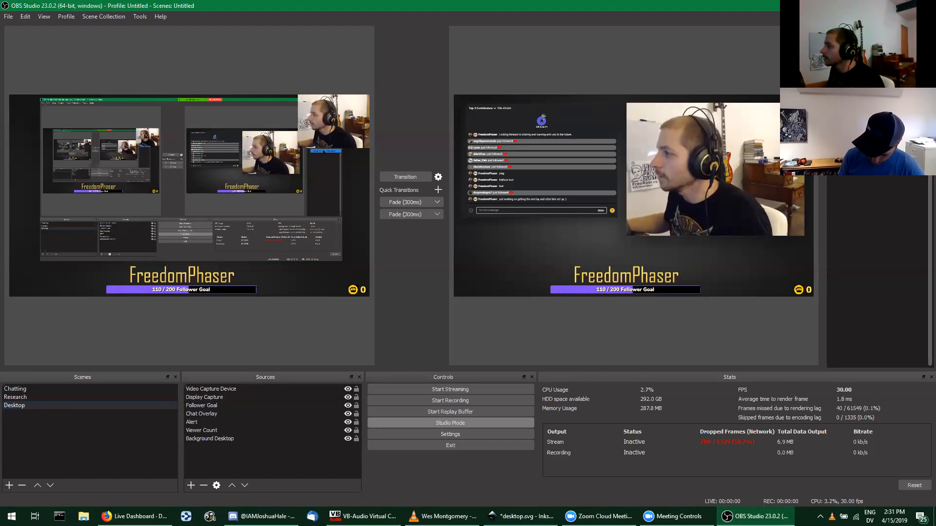
click(865, 164)
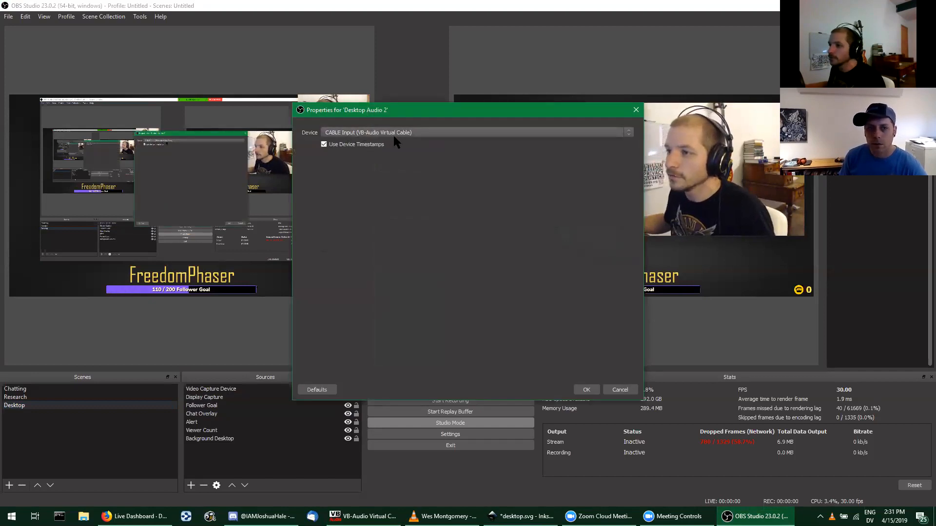
click(619, 390)
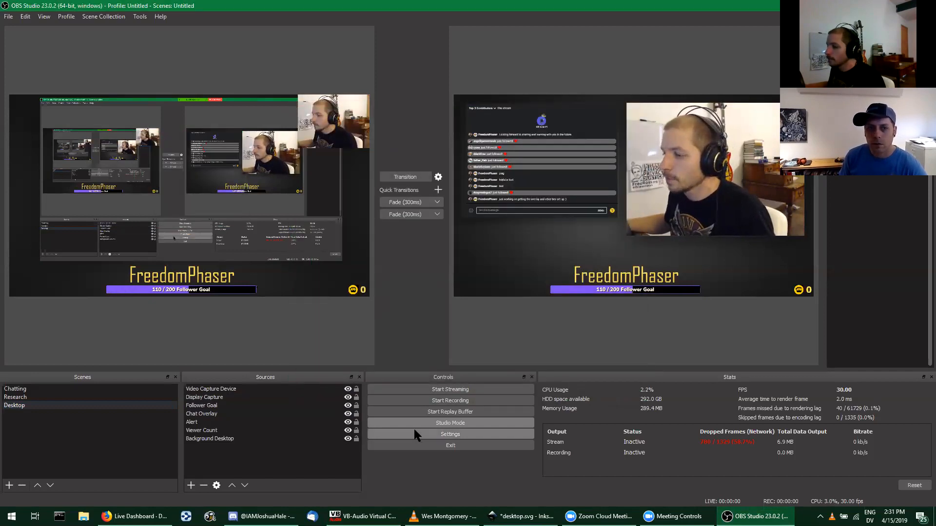
Step: Open the audio settings, keep CABLE Input (VB-Audio Virtual Cable) as Desktop Audio Device 2, and confirm the settings
click(443, 434)
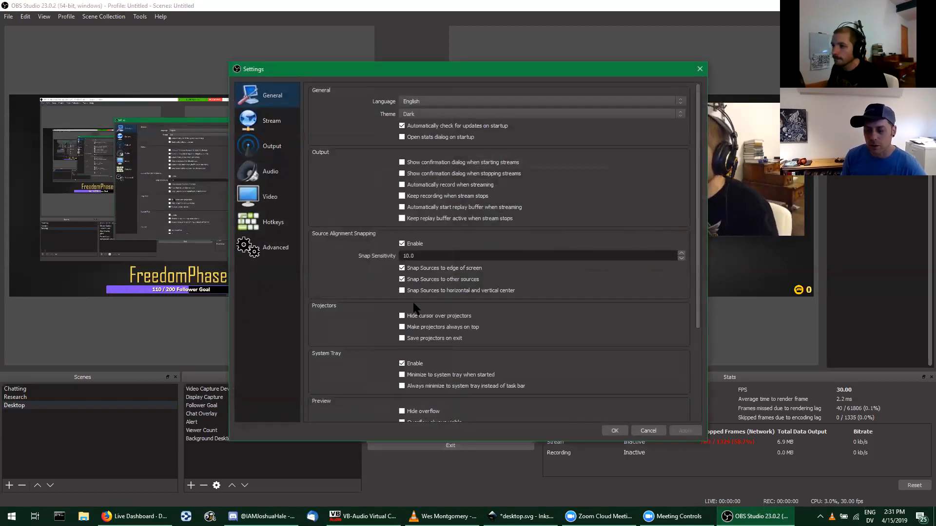
click(266, 173)
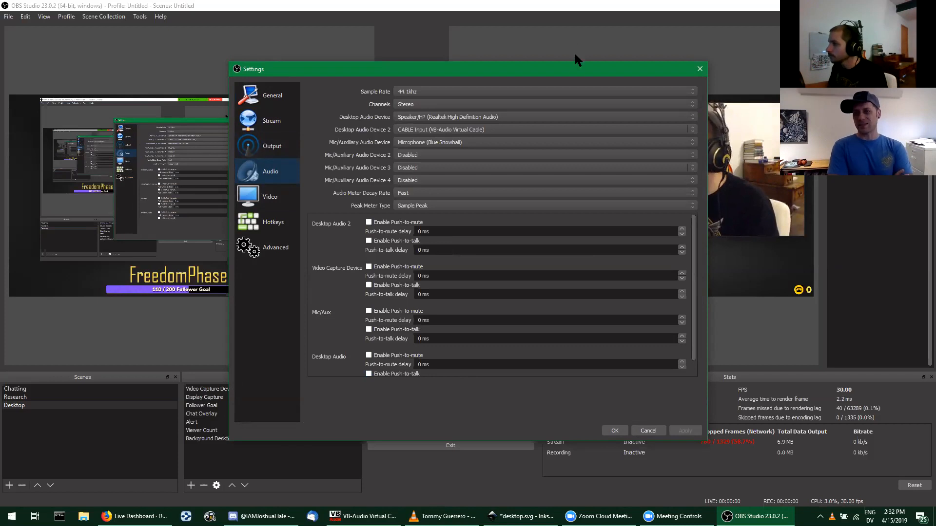
drag(565, 72, 482, 84)
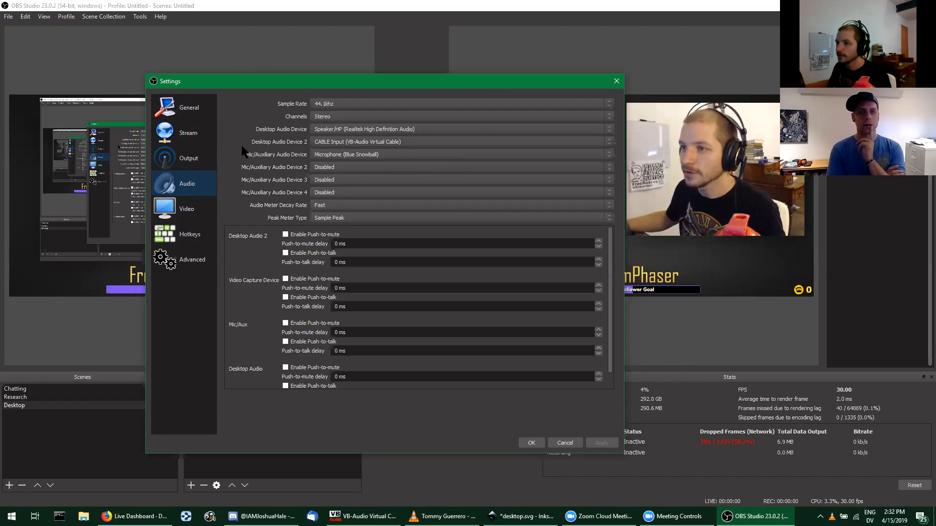
click(315, 144)
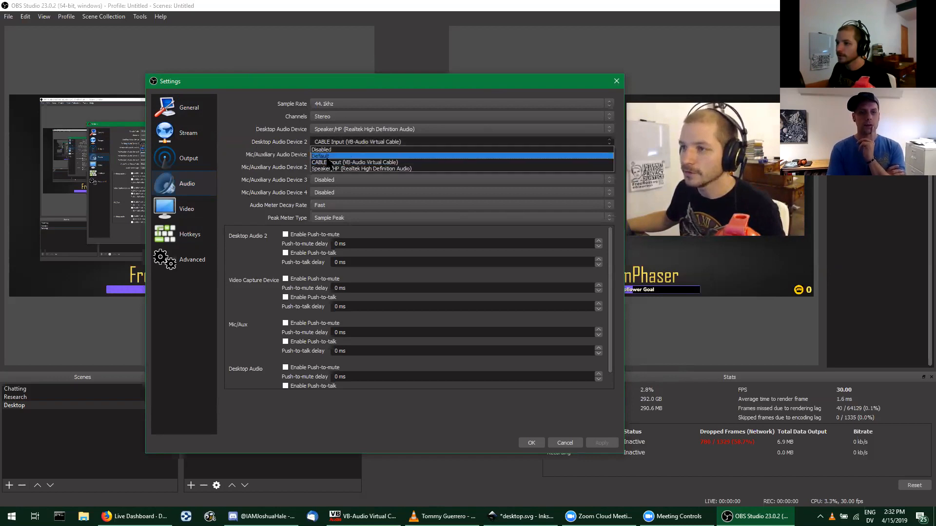
click(328, 163)
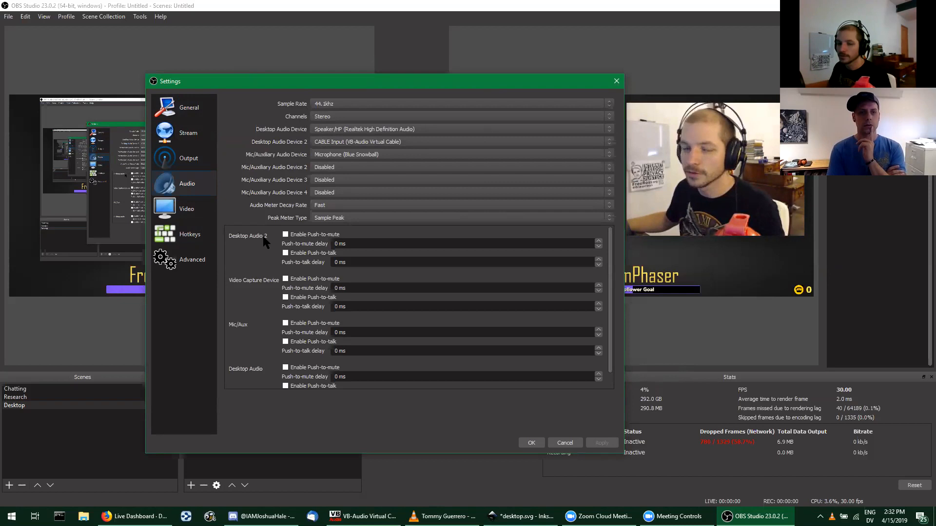
click(531, 442)
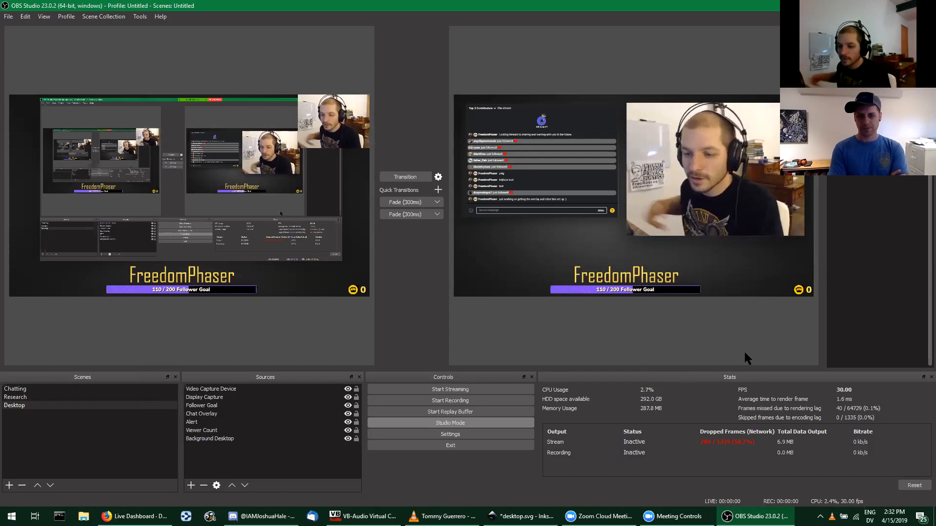
Step: Switch to Firefox, browse the live streams on the DLive home page, and return to OBS Studio
click(134, 516)
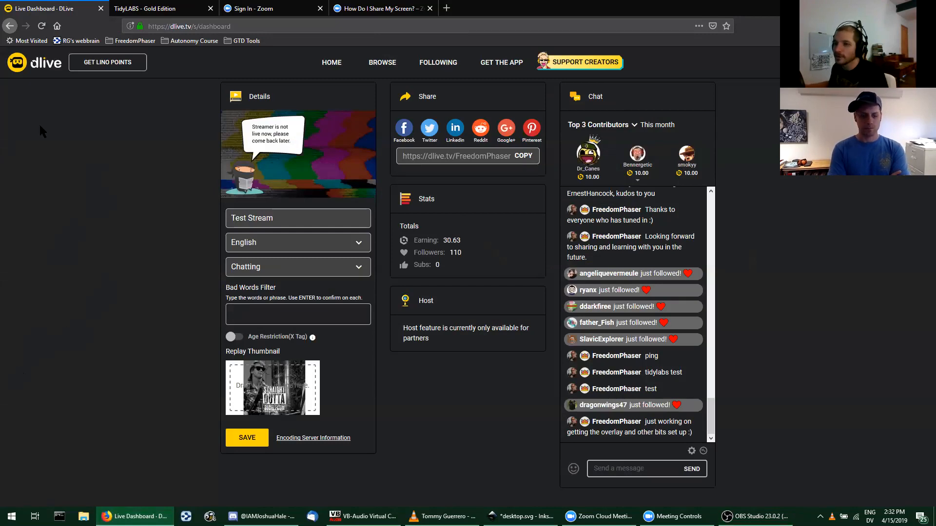
click(17, 62)
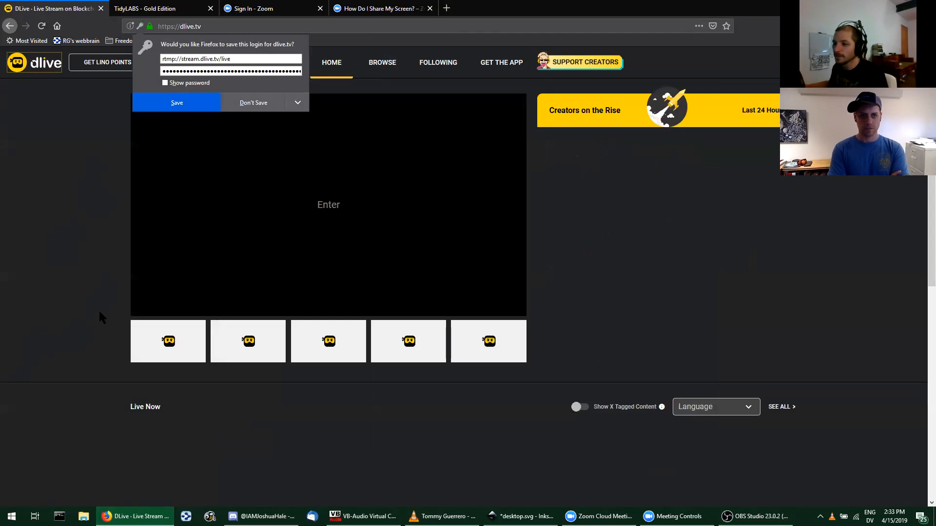
scroll(90, 317, down, 3)
scroll(87, 310, down, 3)
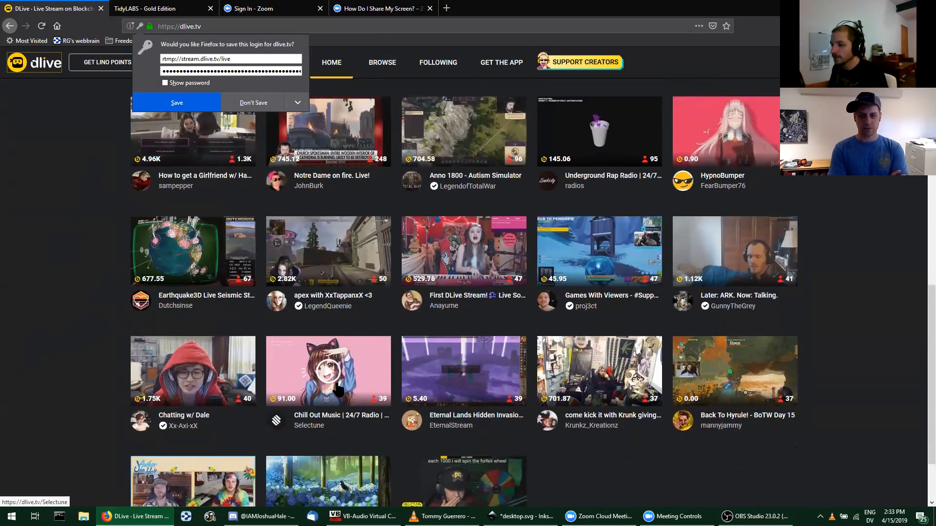
scroll(329, 355, down, 1)
scroll(328, 372, up, 1)
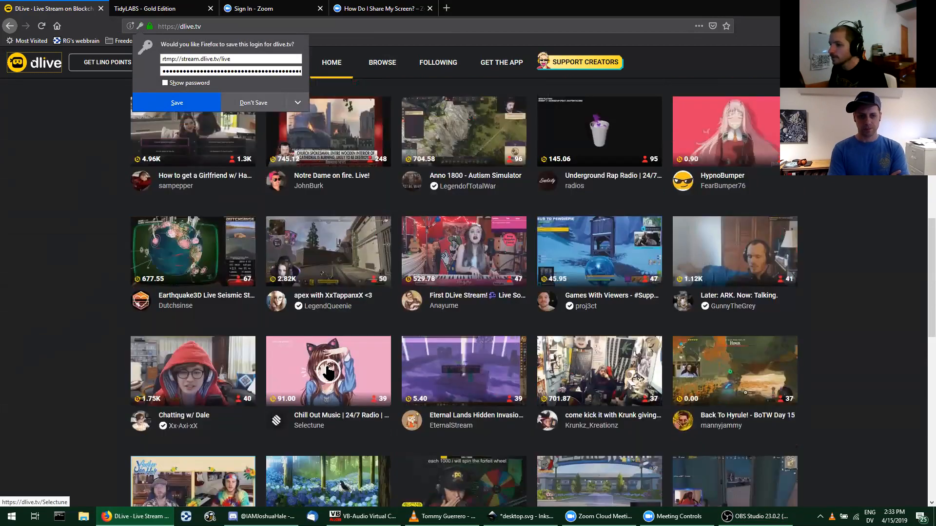
scroll(327, 373, up, 4)
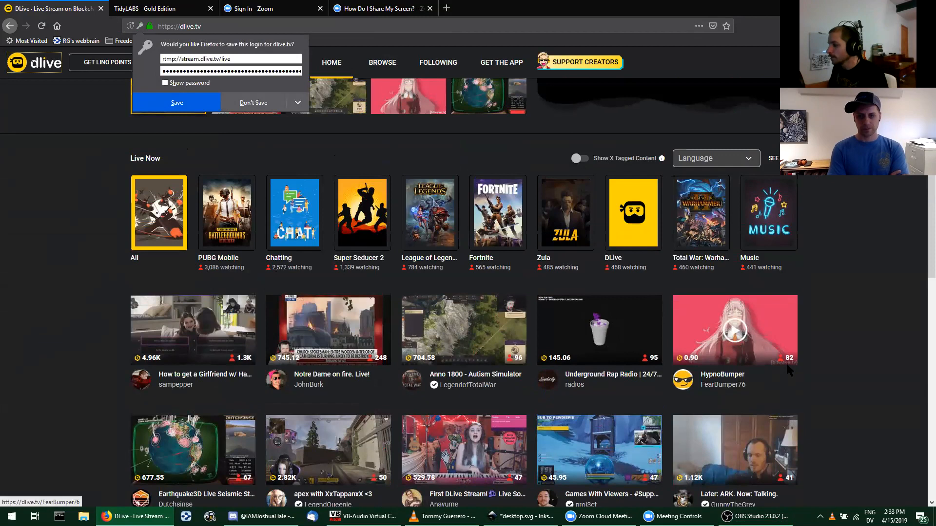
scroll(758, 334, down, 1)
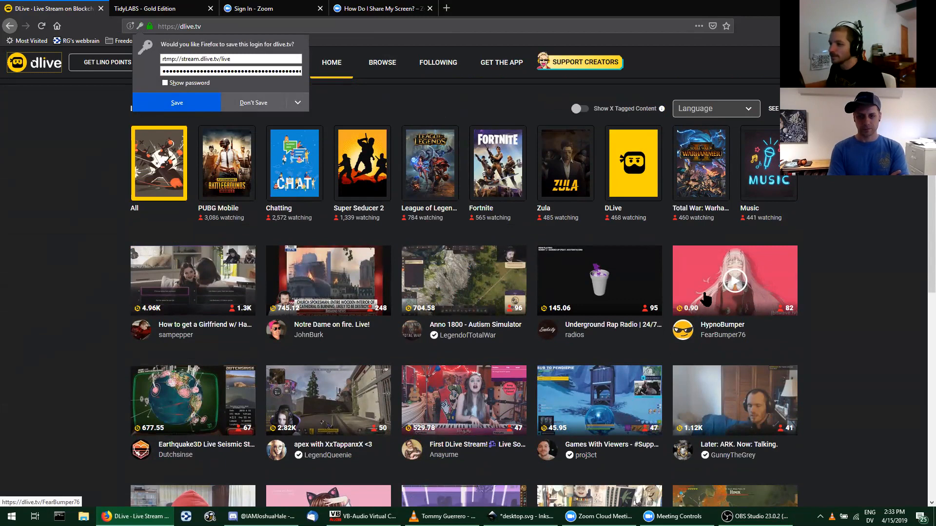
scroll(844, 268, down, 5)
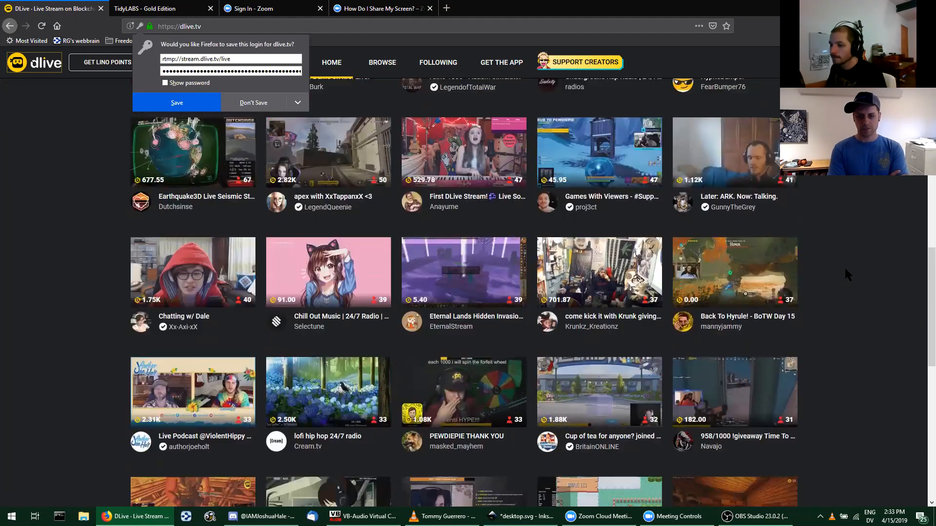
scroll(844, 267, down, 3)
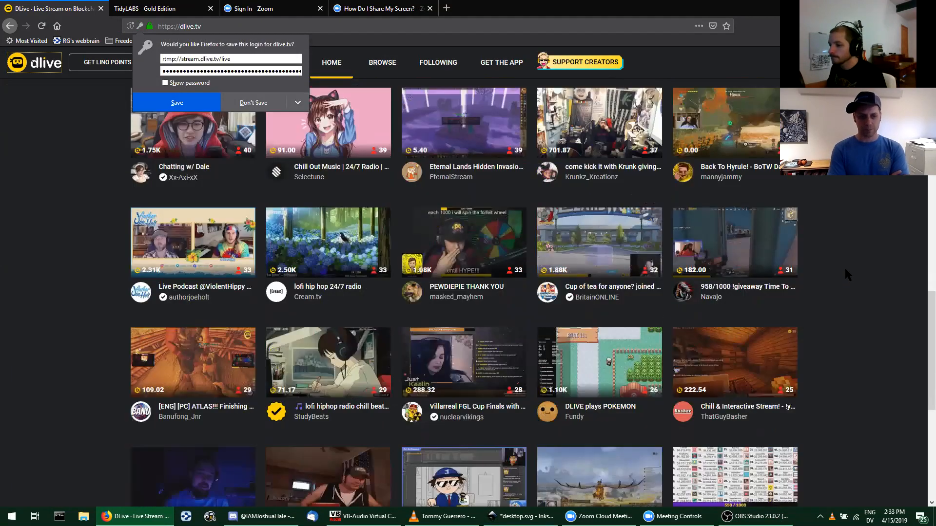
scroll(844, 267, down, 2)
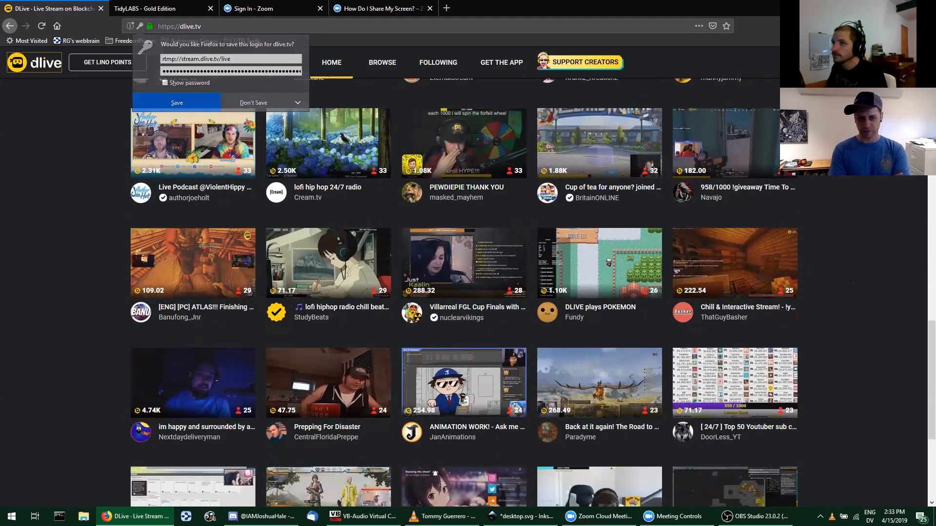
key(alt+Tab)
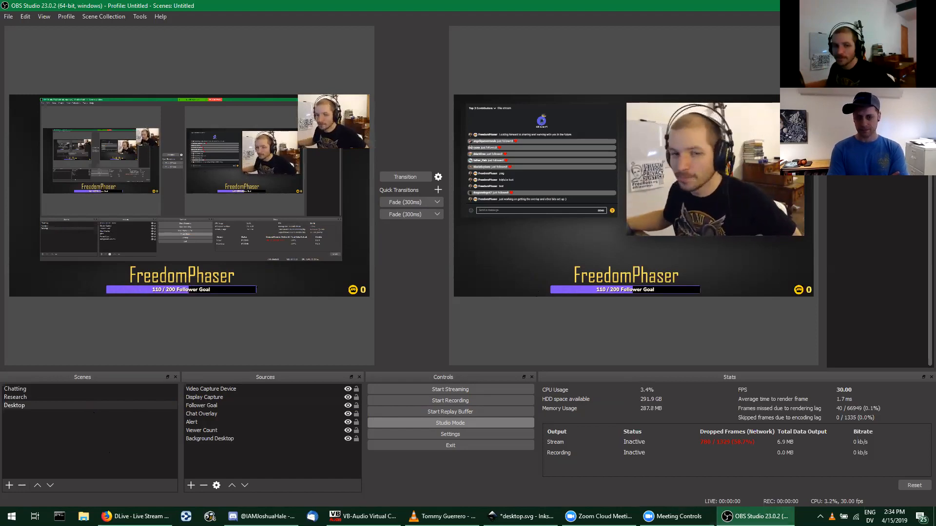
mouse_move(754, 516)
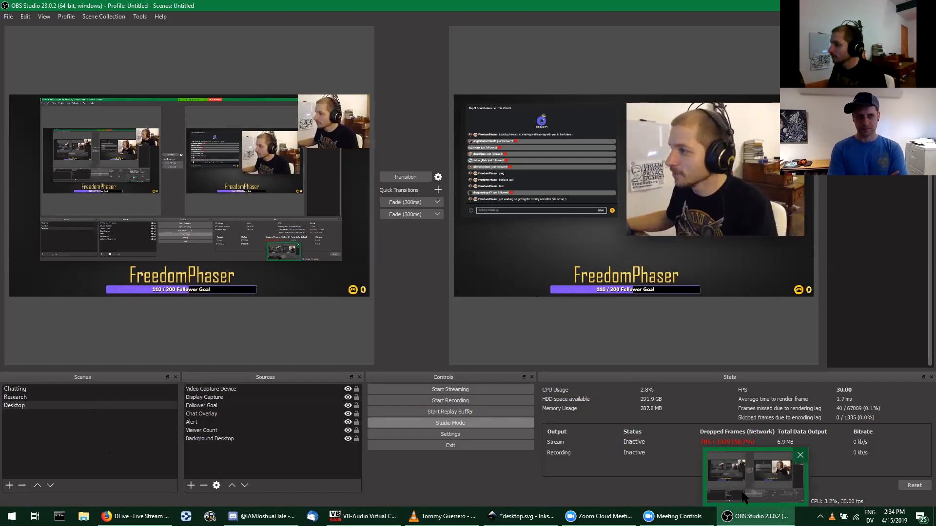